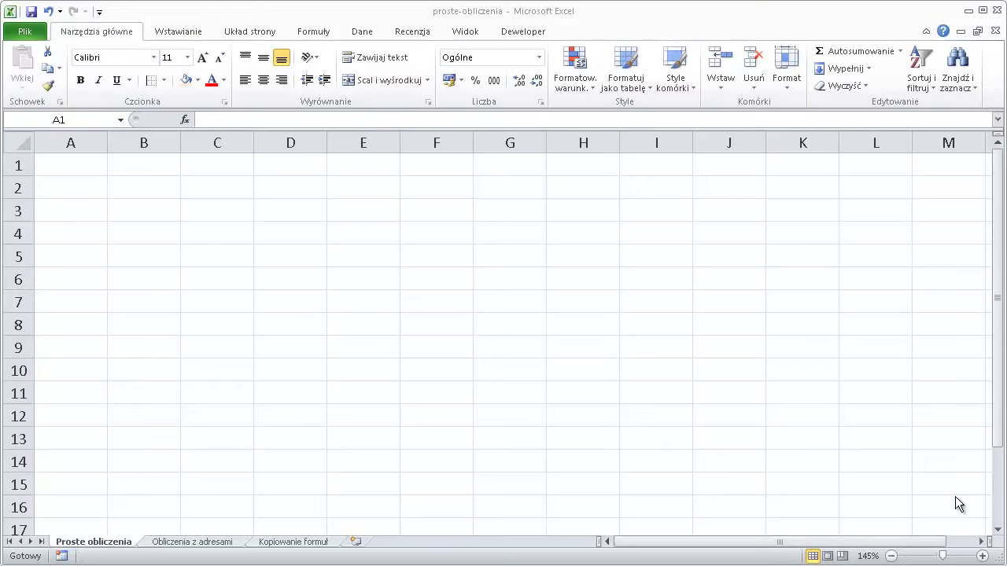
Step: Enter =28+45-15*42/2 in B2 so it shows -242, then check the formula
left_click(174, 193)
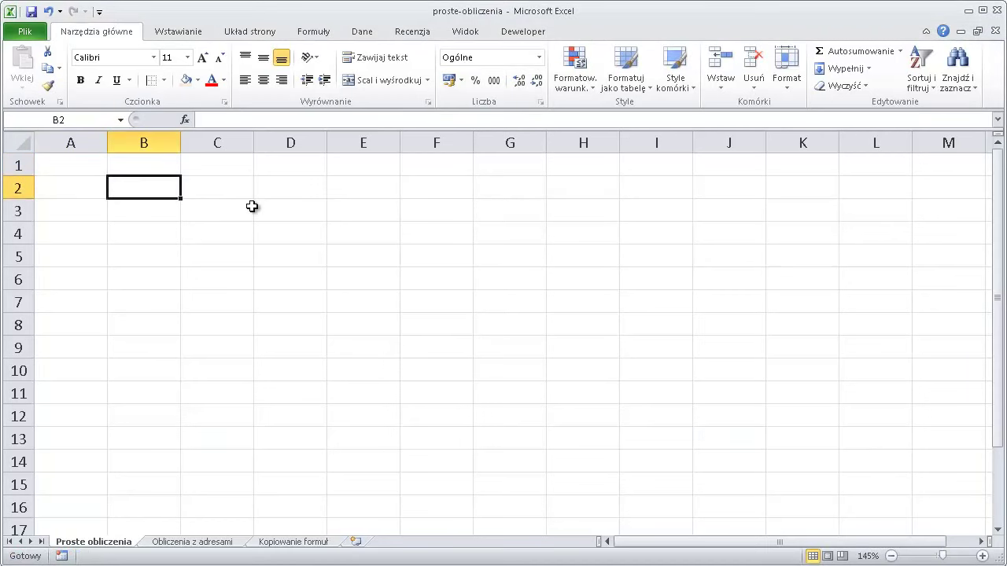
type("=")
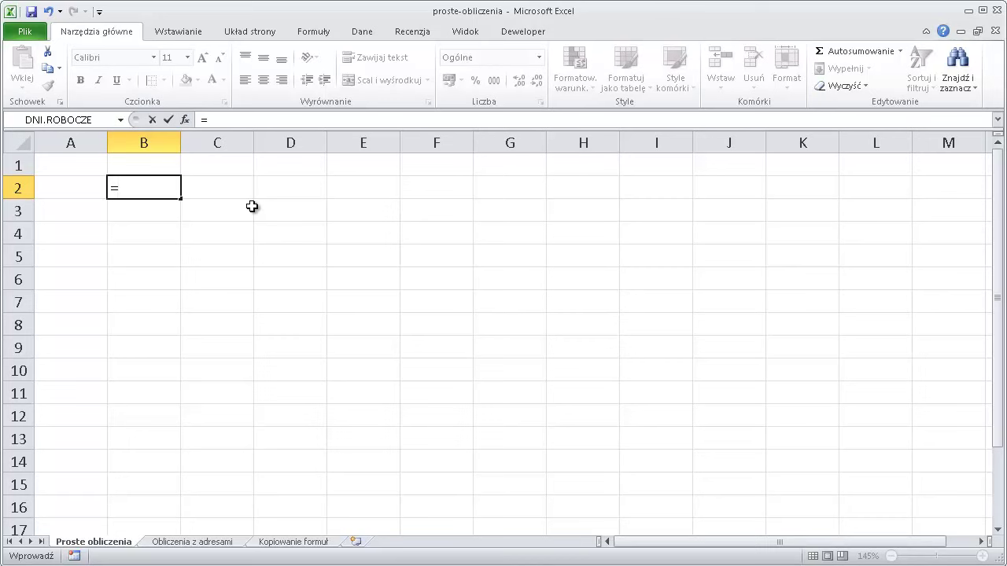
type("28")
type("+")
type("45-")
type("15")
type("*42/")
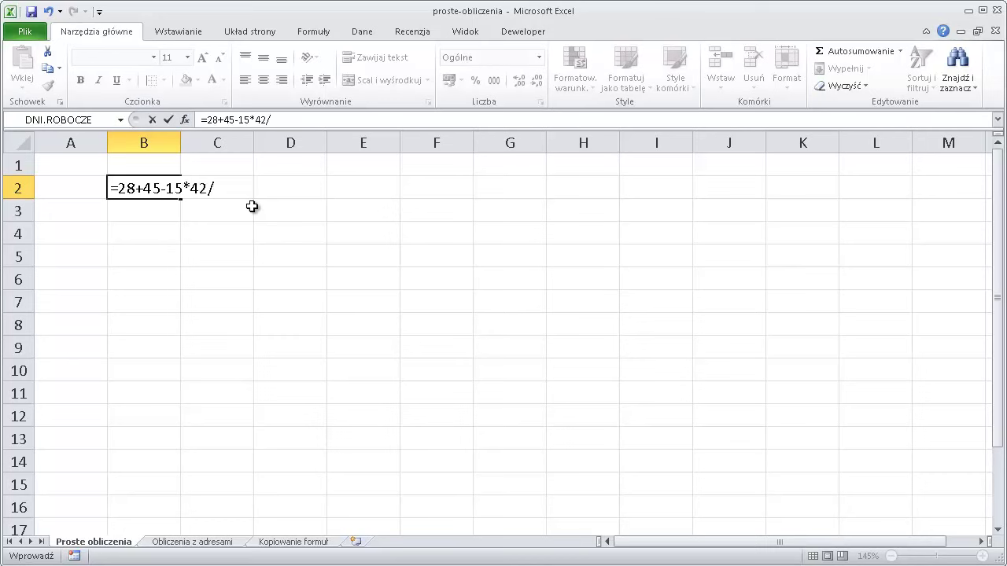
type("2")
key("Return")
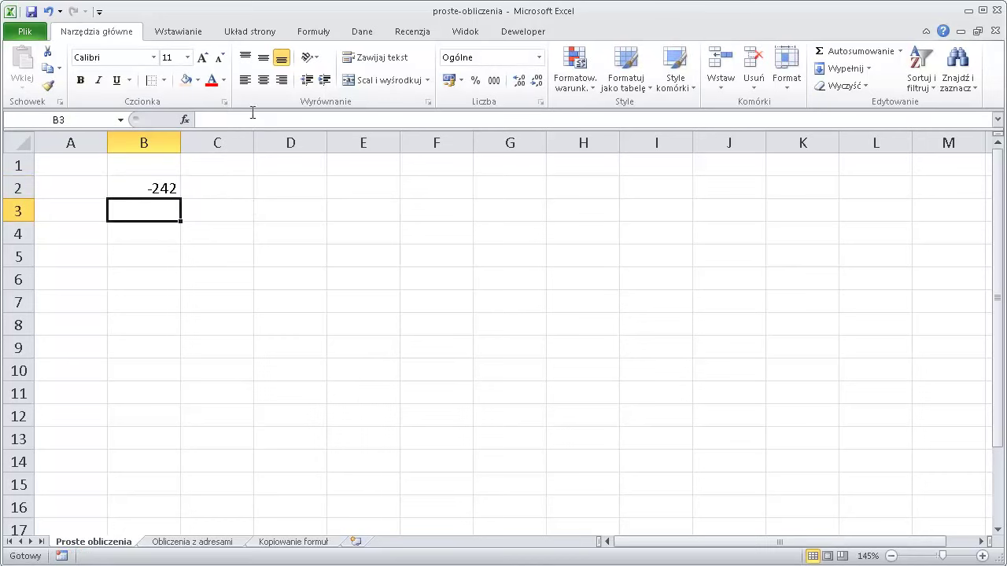
left_click(159, 188)
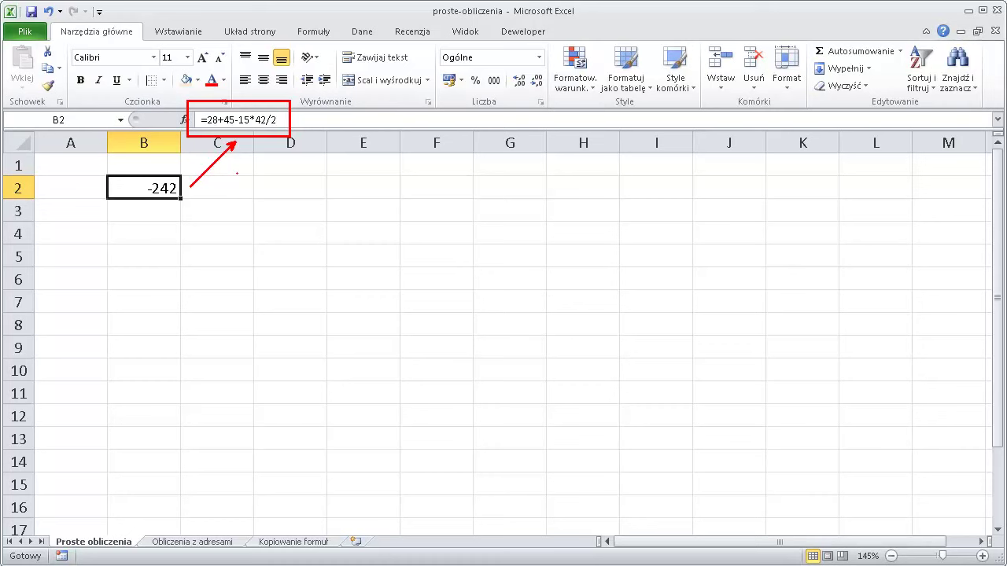
Step: Enter =(2-9)*12/15+45*23 in B4, giving 1029,4
left_click(172, 233)
type("=")
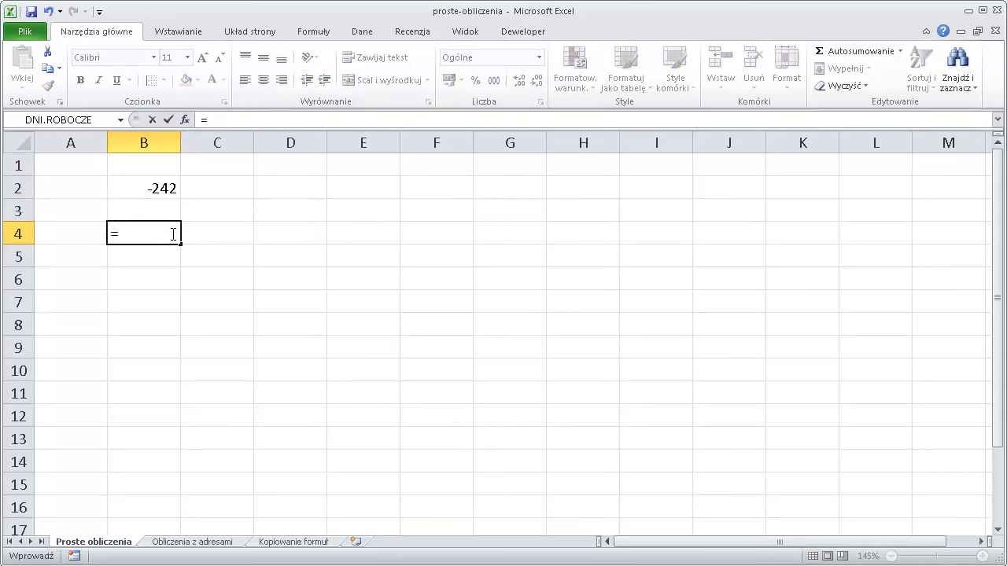
type("(2-9)*12/15+45*23")
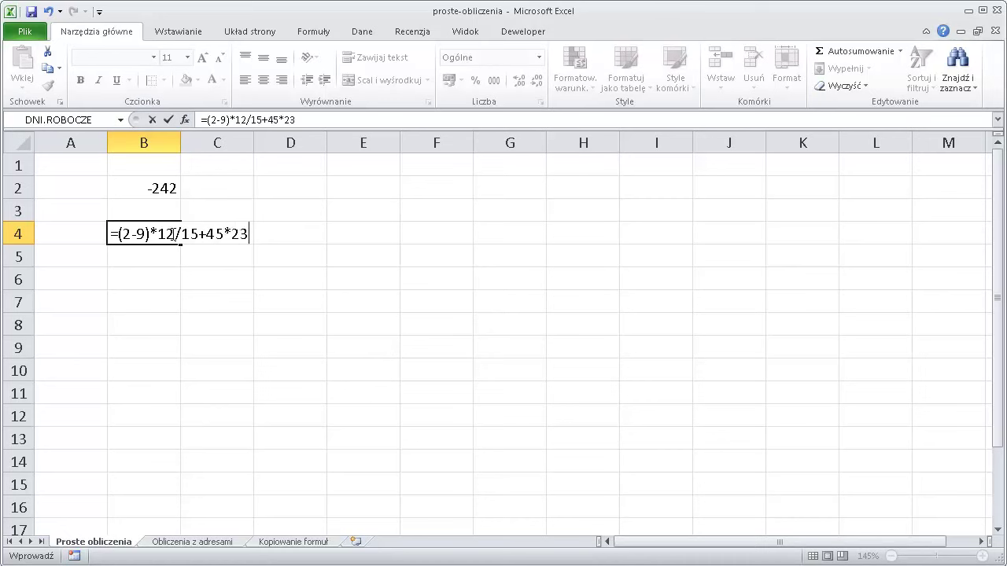
key("Return")
Step: Review B4's formula in the cell and in the formula bar without changing it
left_click(241, 263)
left_click(170, 233)
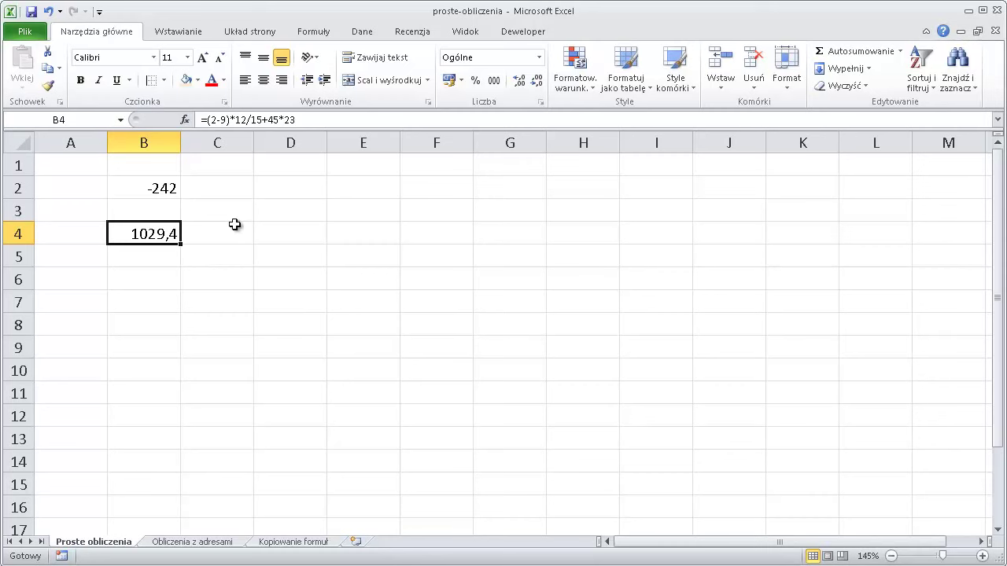
double_click(152, 233)
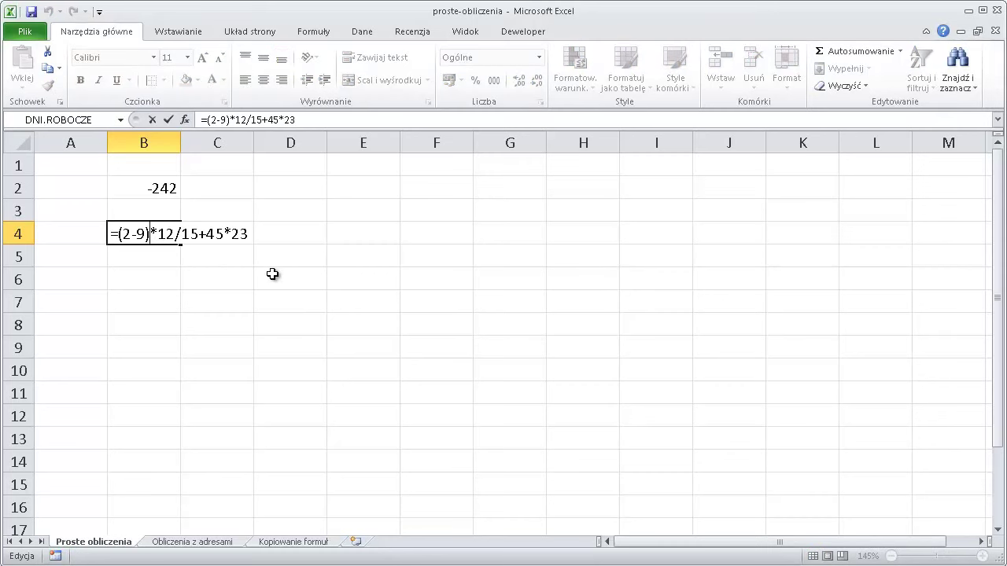
key("Escape")
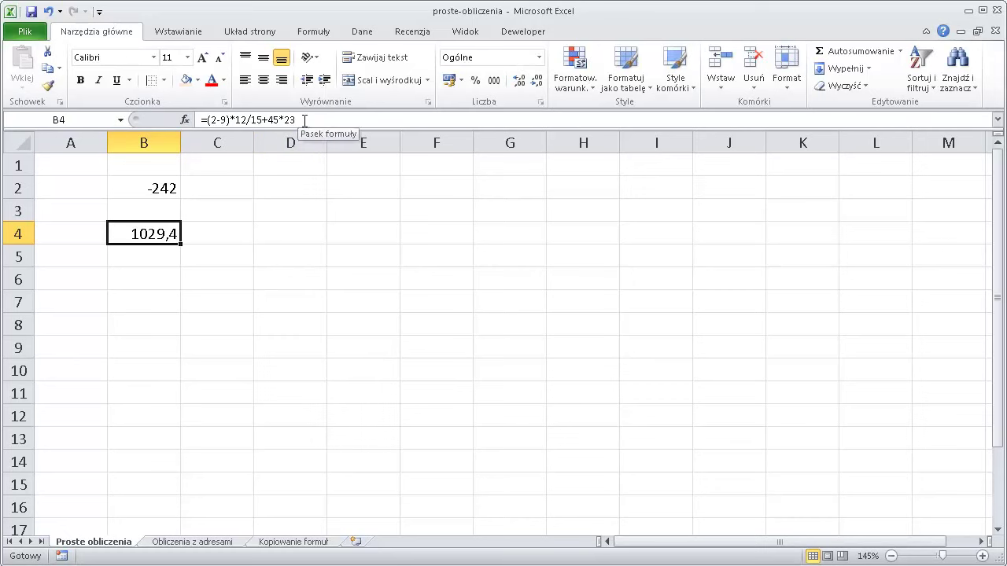
left_click(304, 120)
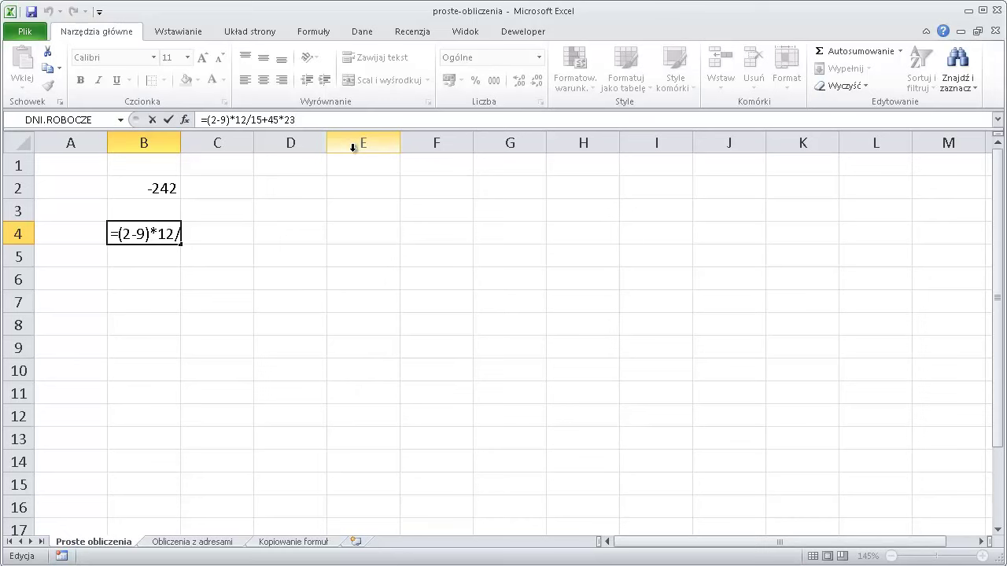
key("Escape")
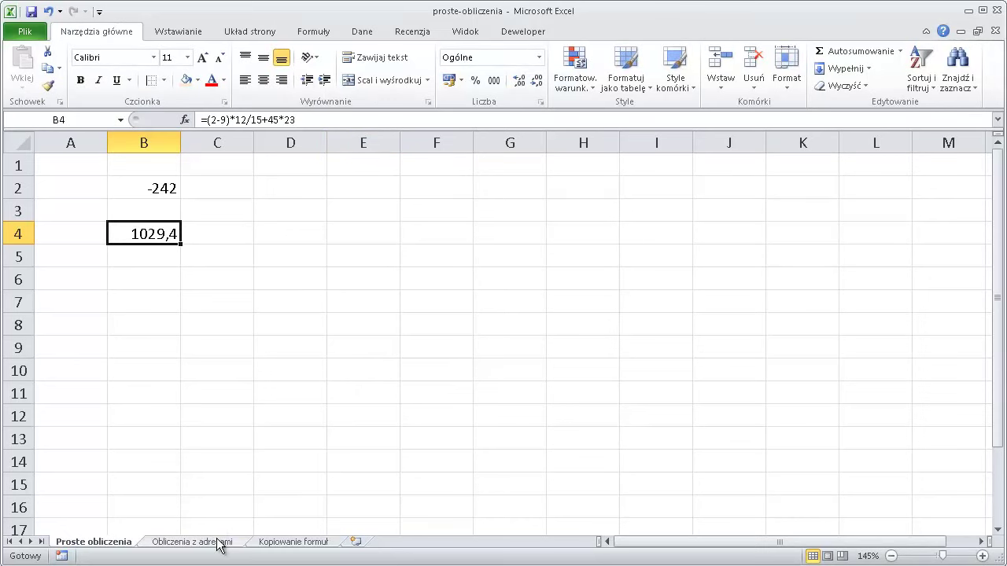
Step: On the Obliczenia z adresami sheet, enter =B2+B3-2 in D7, giving 23
left_click(220, 541)
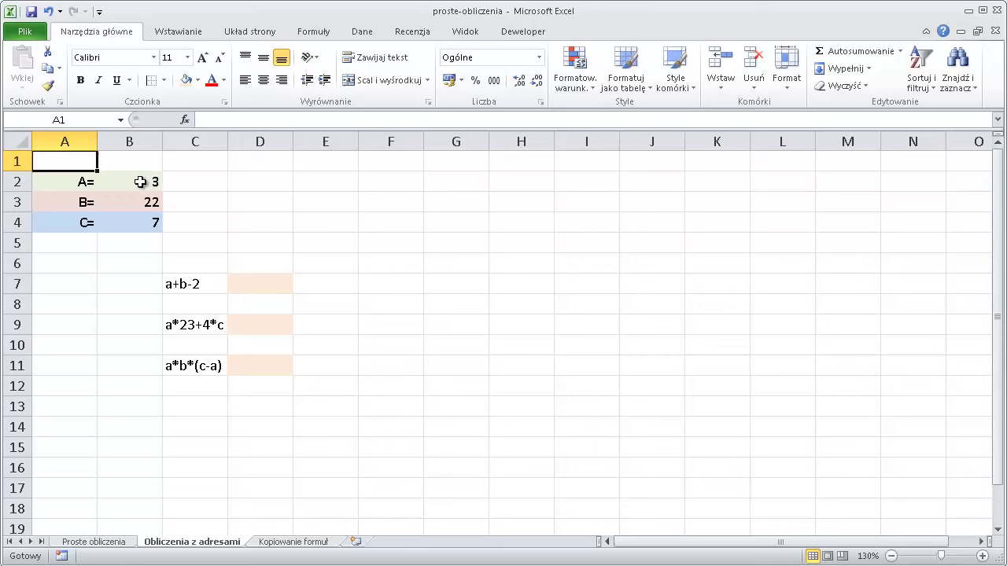
left_click_drag(153, 182, 135, 217)
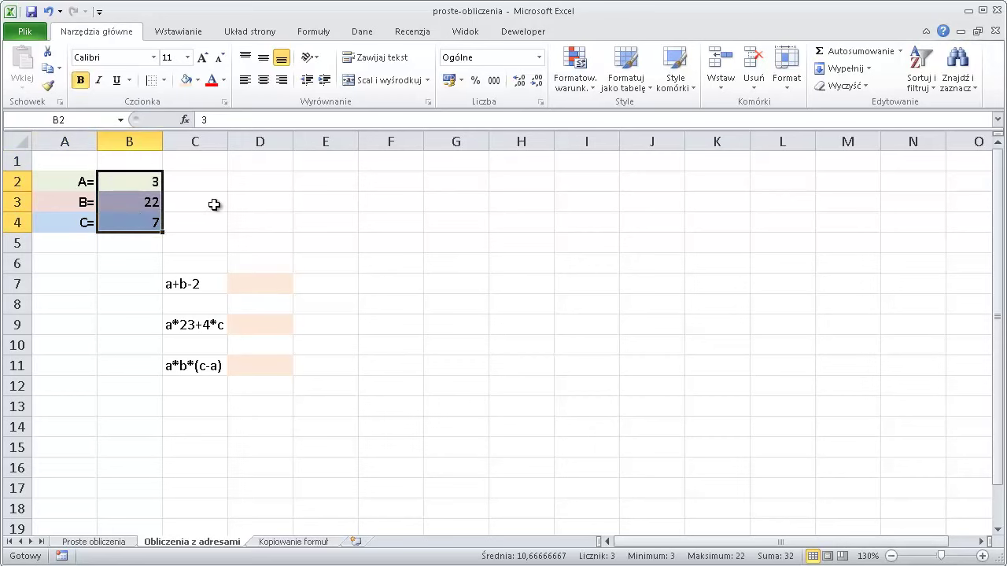
left_click(279, 282)
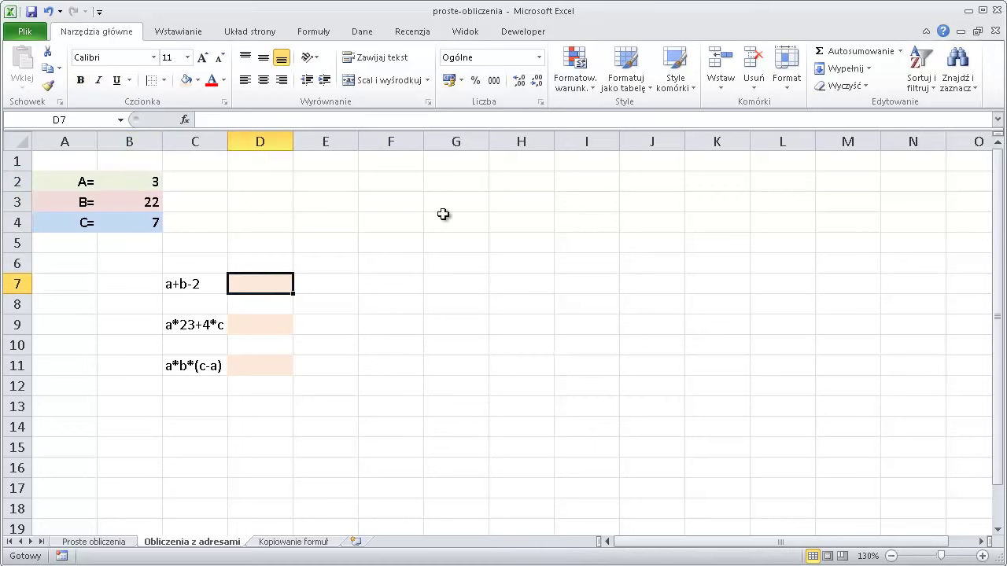
type("=")
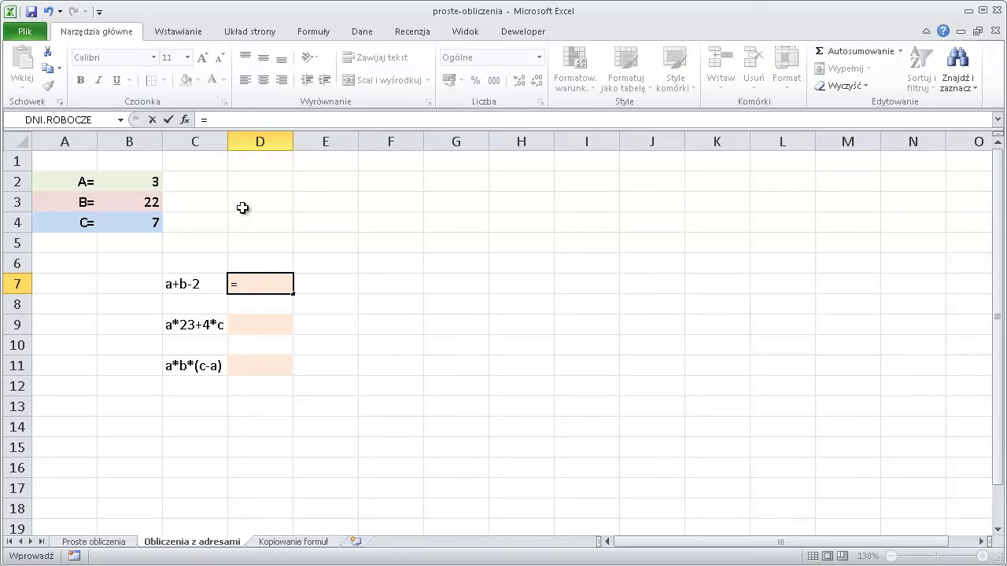
left_click(142, 181)
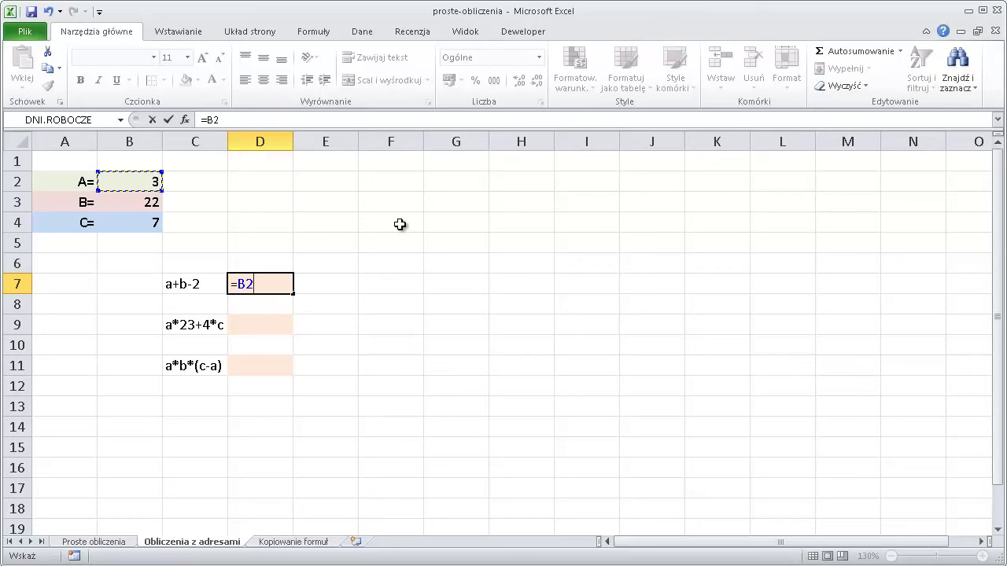
type("+")
left_click(151, 201)
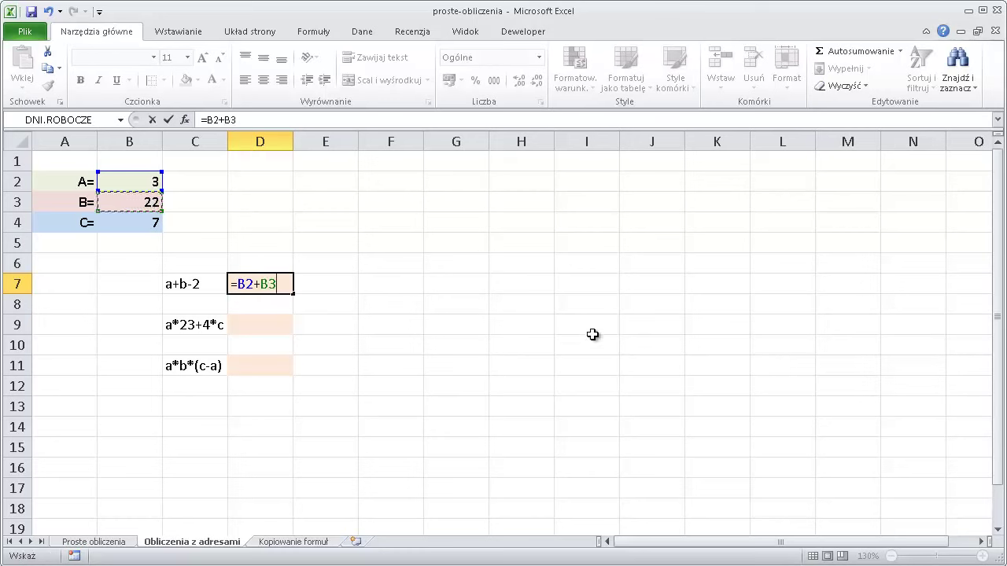
type("-2")
key("Return")
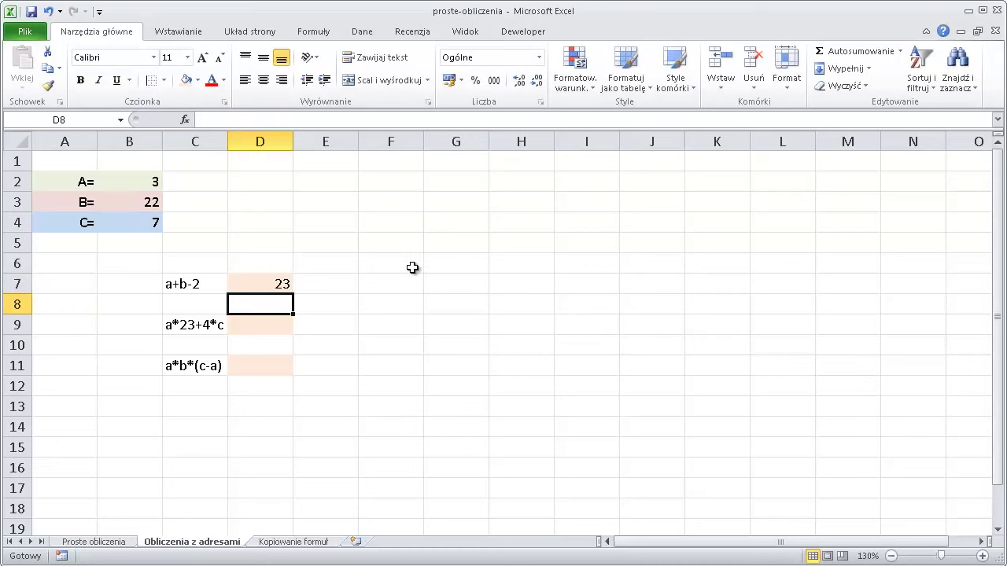
left_click(264, 286)
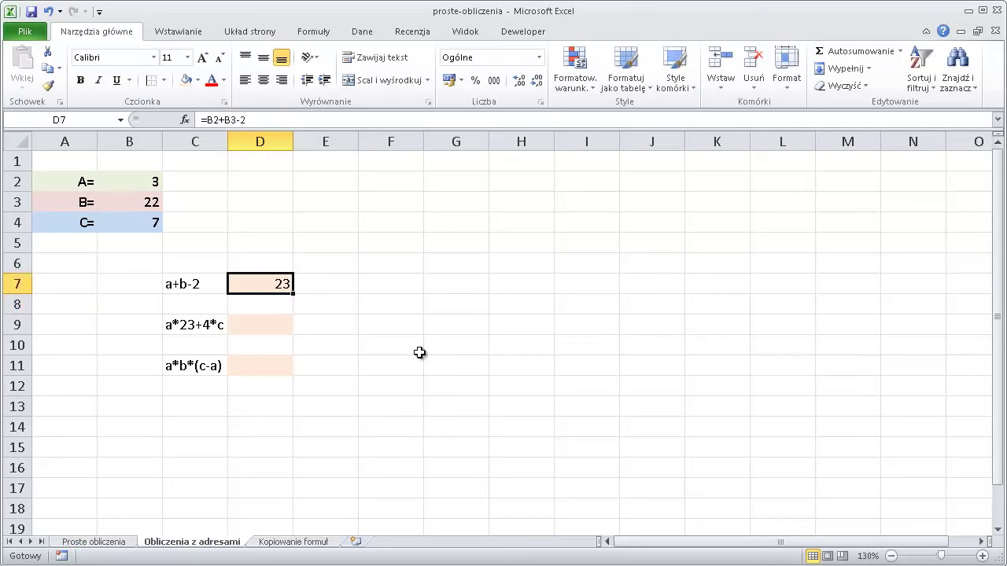
double_click(278, 283)
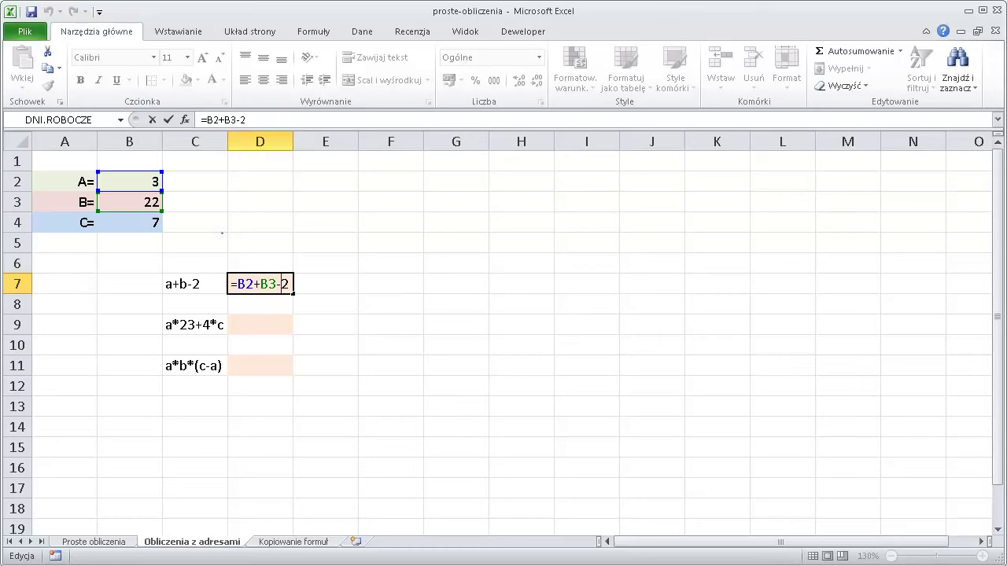
mouse_move(167, 186)
left_mouse_down()
mouse_move(241, 277)
mouse_move(165, 207)
left_mouse_up()
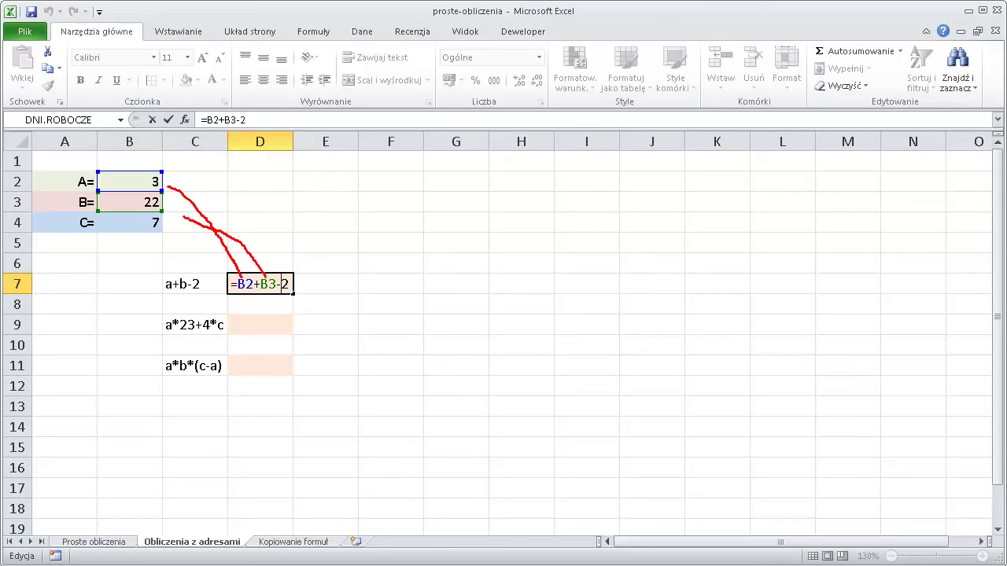
key("Escape")
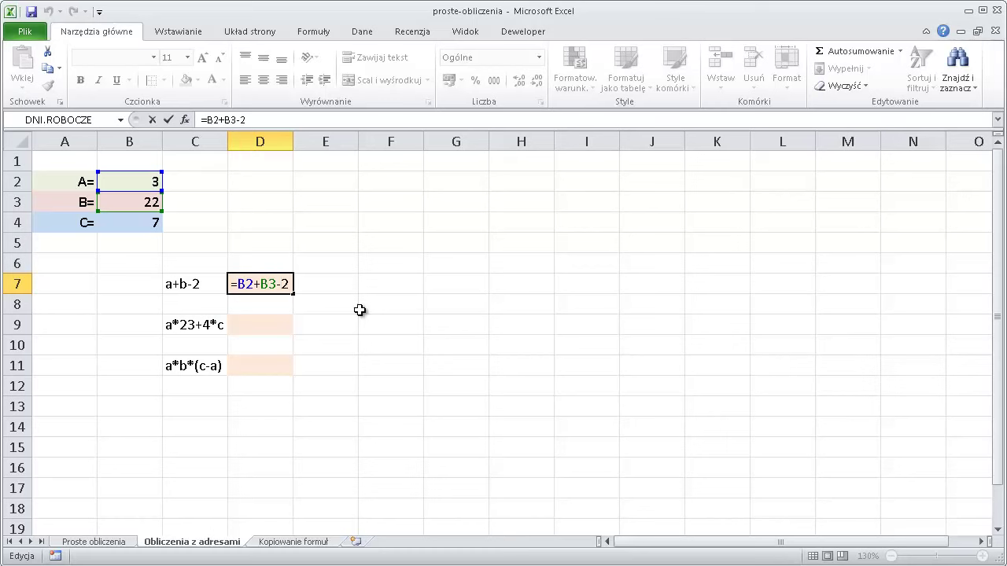
key("ctrl+Return")
left_click(263, 322)
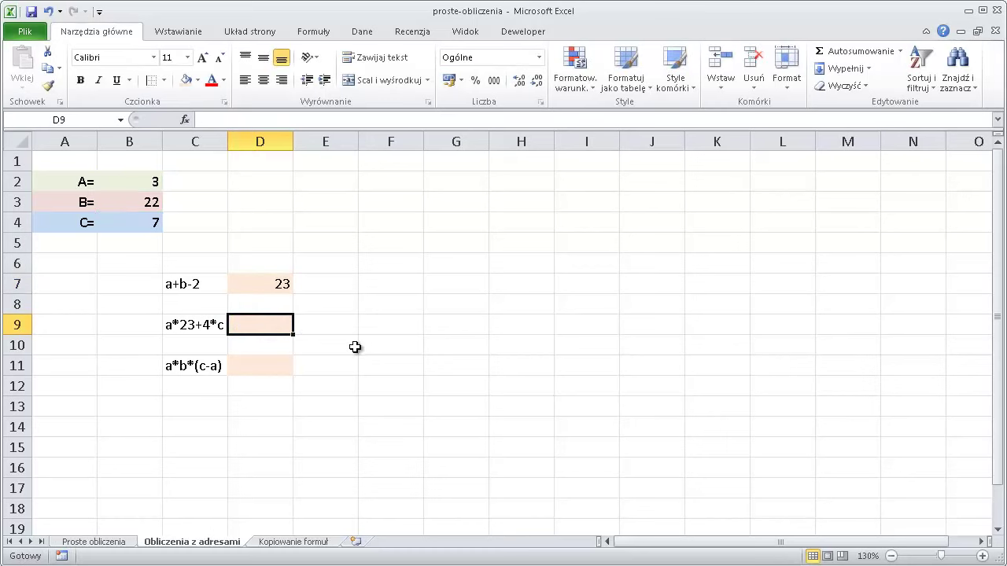
Step: Enter =B2*23+4*B4 in D9, giving 97
type("=")
left_click(151, 183)
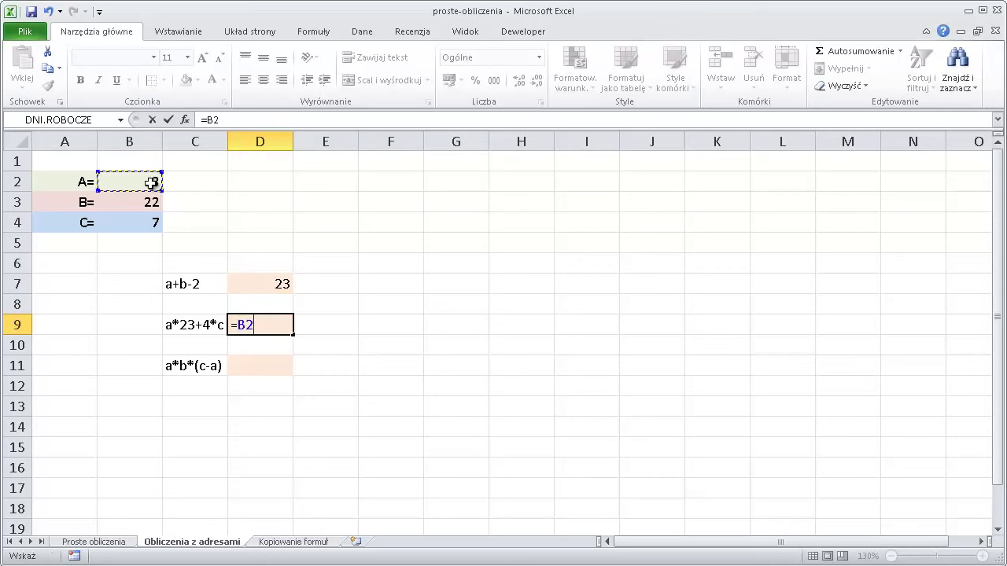
type("*23+4*")
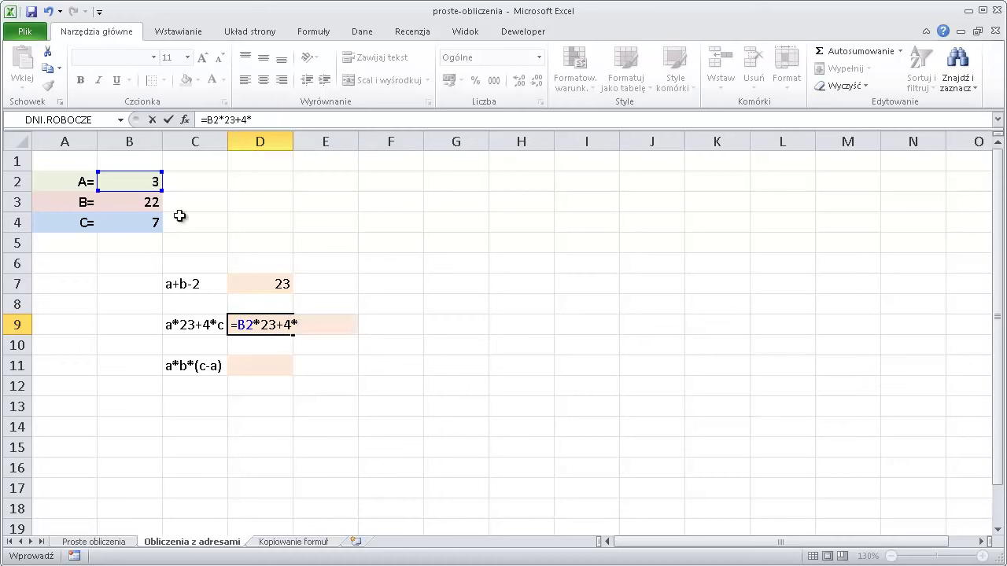
left_click(137, 223)
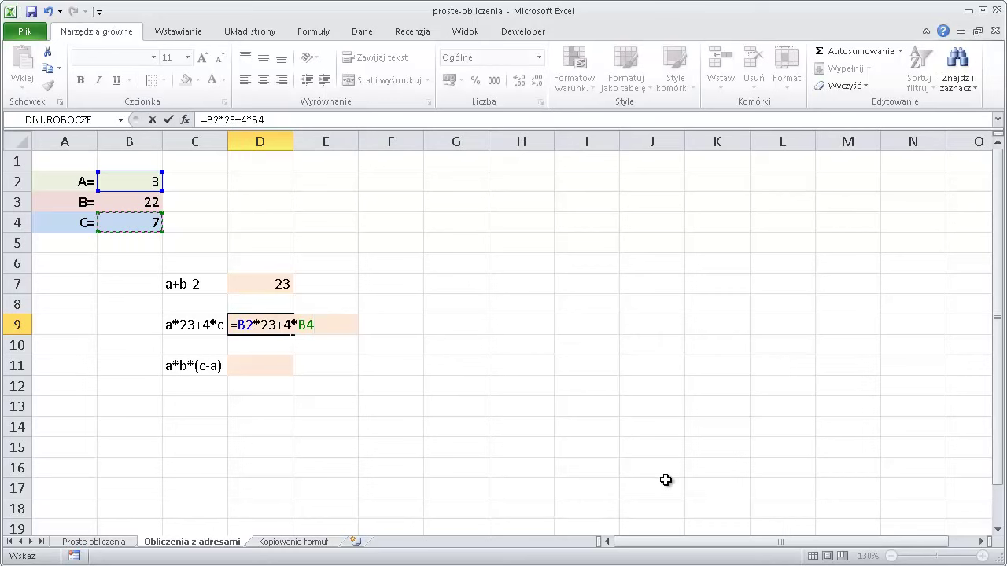
key("Return")
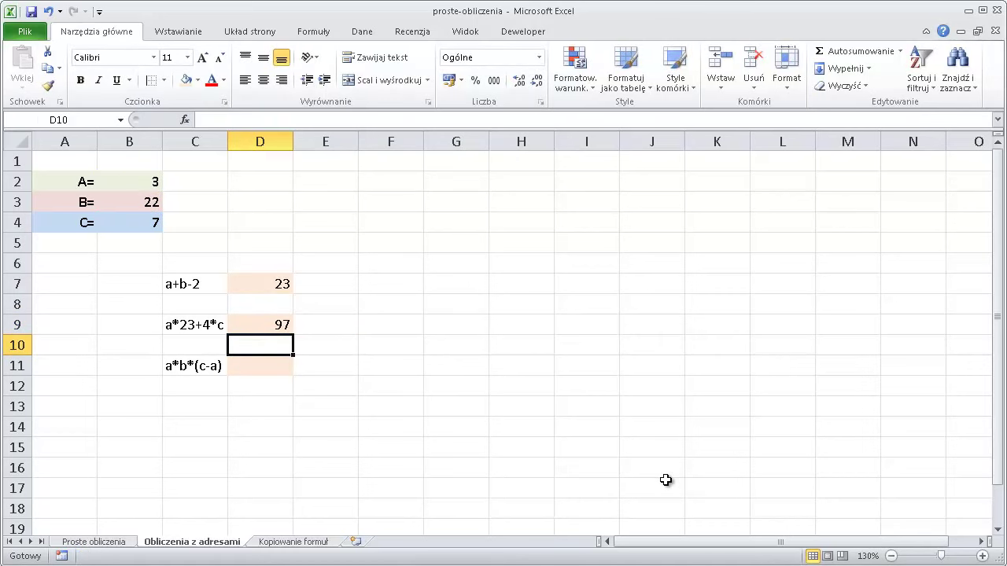
Step: Enter =B2*B3*(B4-B2) in D11, giving 264
left_click(265, 366)
type("=")
left_click(152, 182)
type("*")
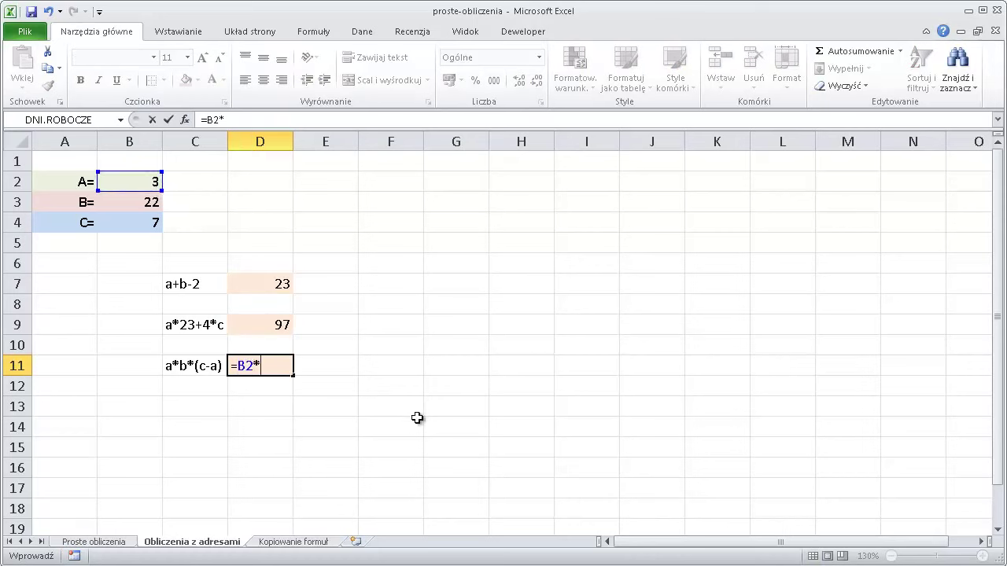
left_click(154, 201)
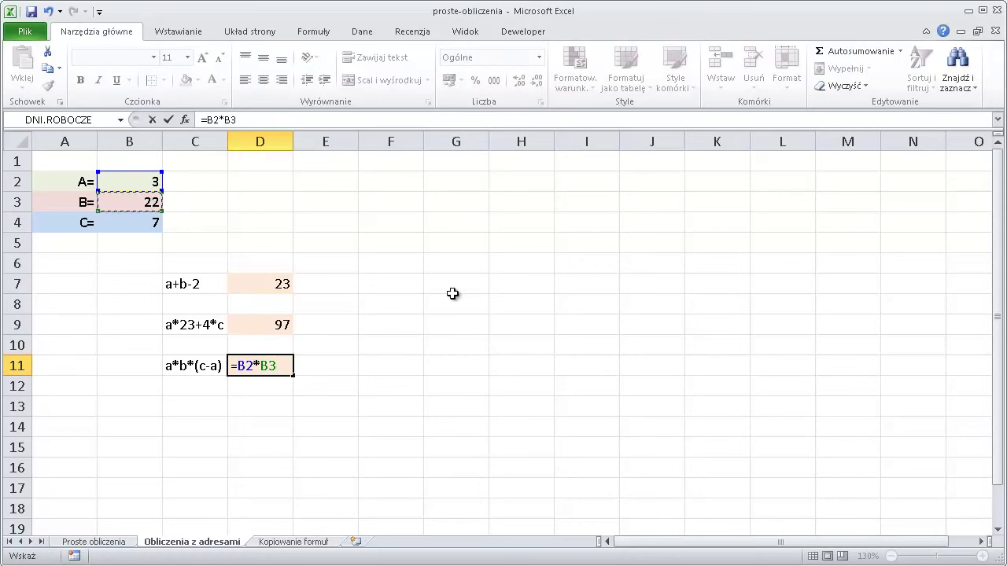
type("*(")
left_click(135, 221)
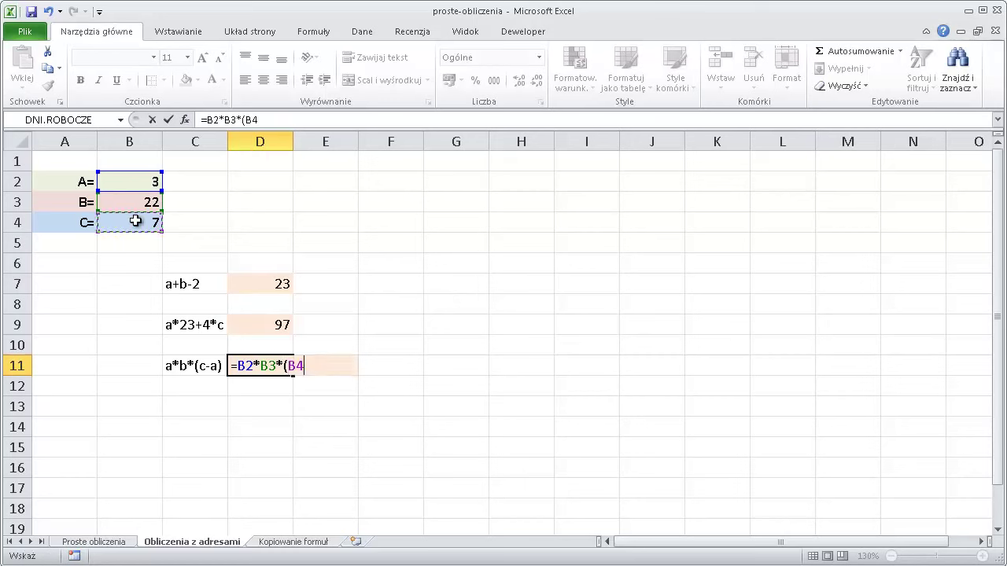
type("-")
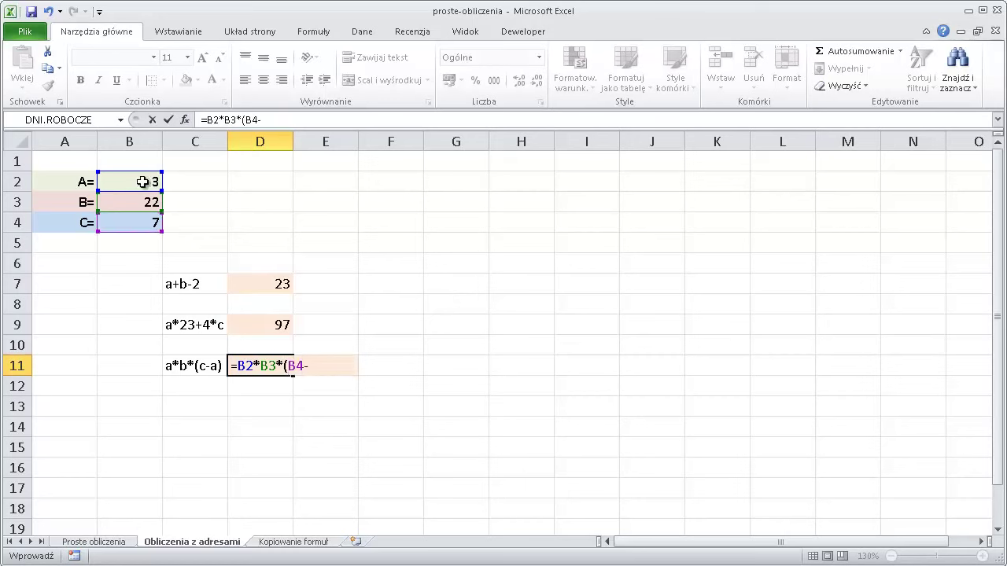
left_click(145, 182)
type(")")
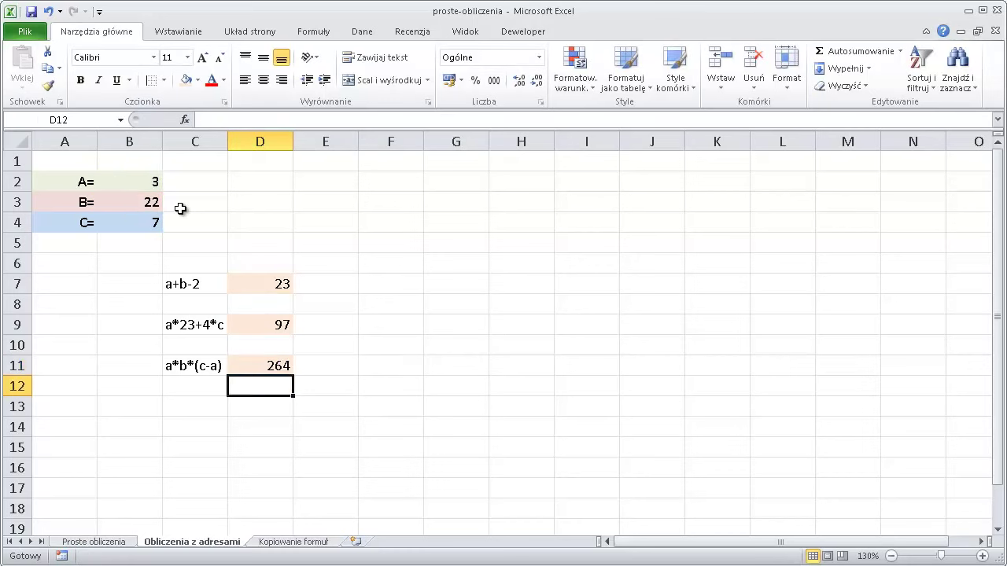
key("Up")
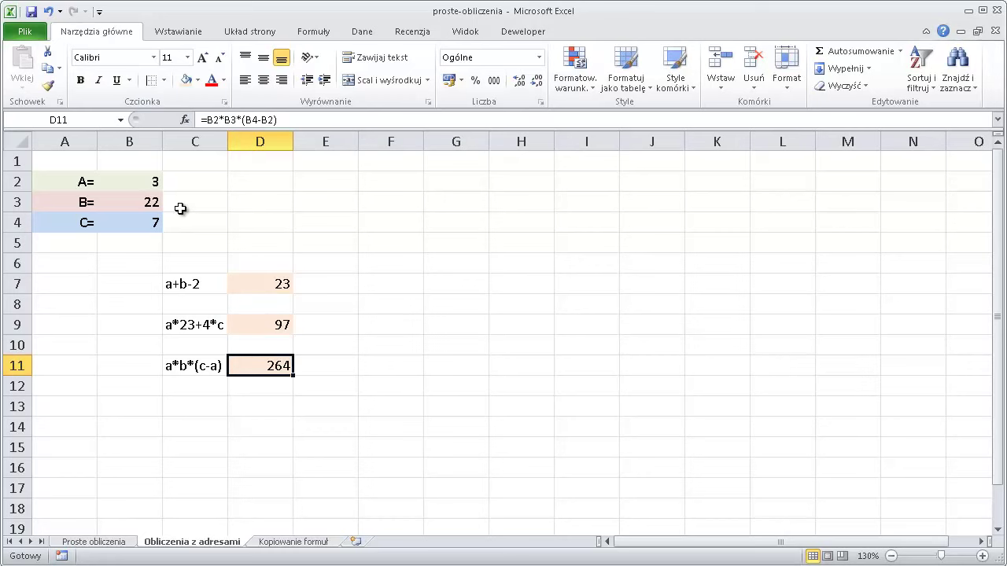
Step: On Kopiowanie formuł, total Media Markt with =C3+D3 in E3 and widen column E
left_click(306, 542)
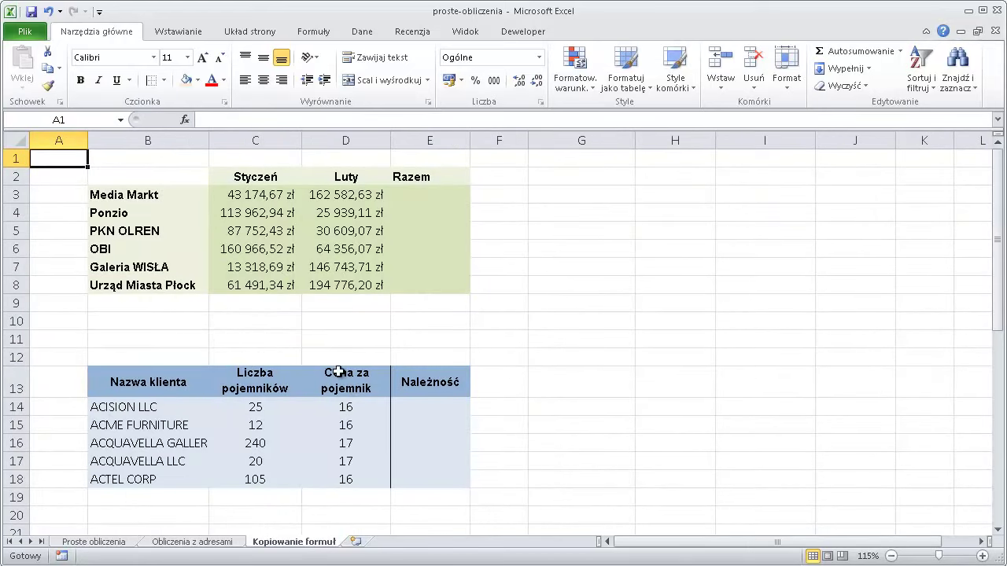
left_click(442, 192)
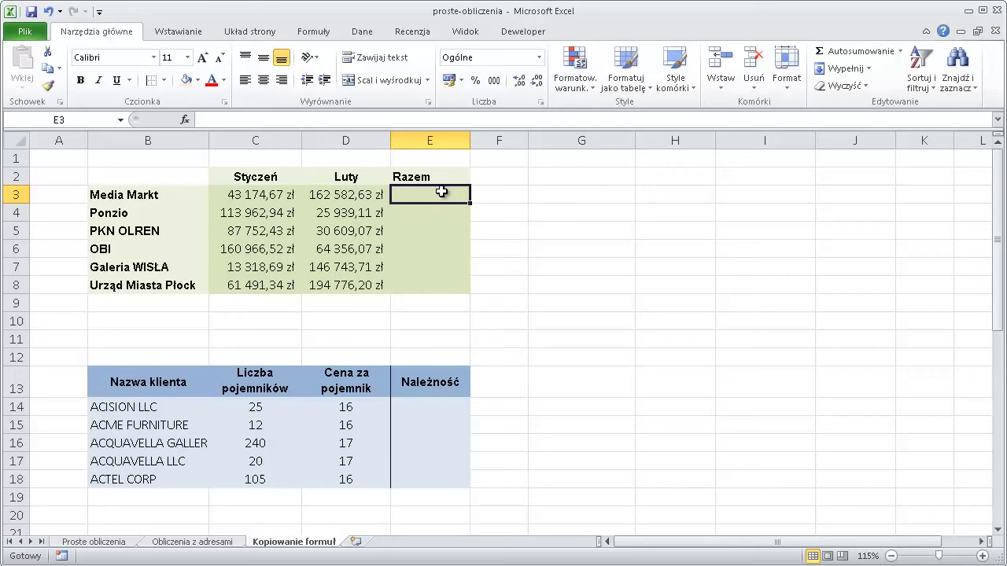
left_click(436, 227)
left_click(437, 197)
type("=")
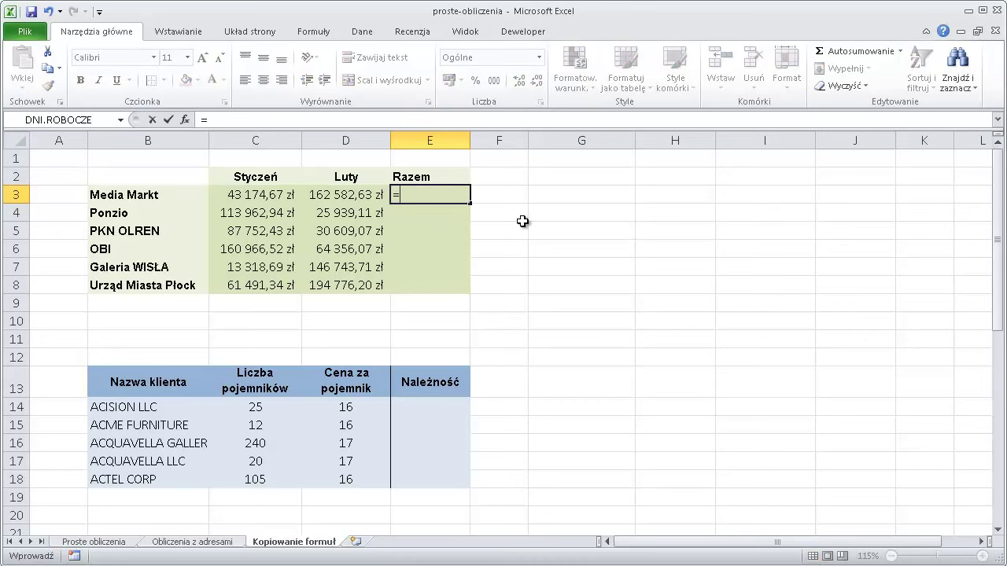
left_click(259, 196)
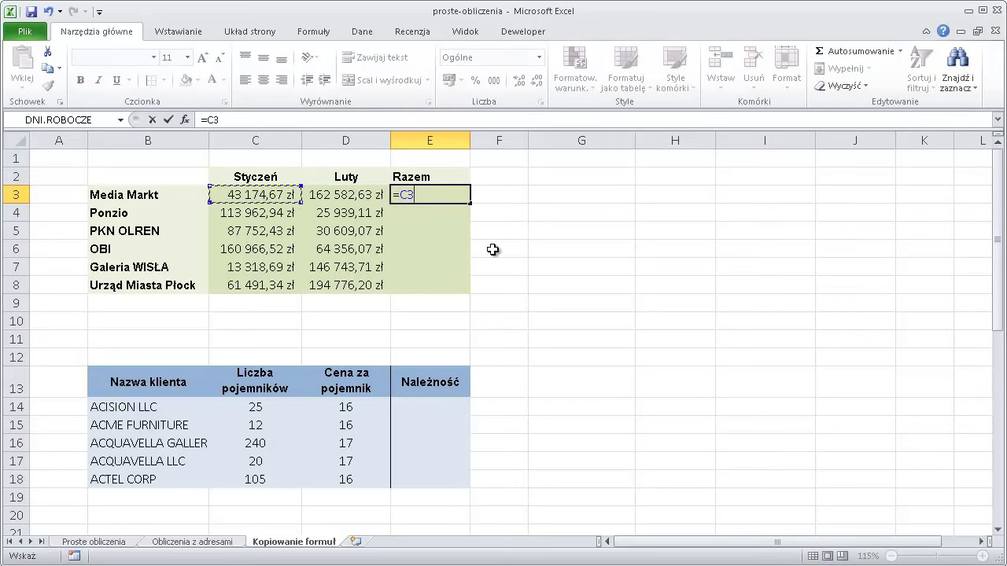
type("+")
left_click(340, 194)
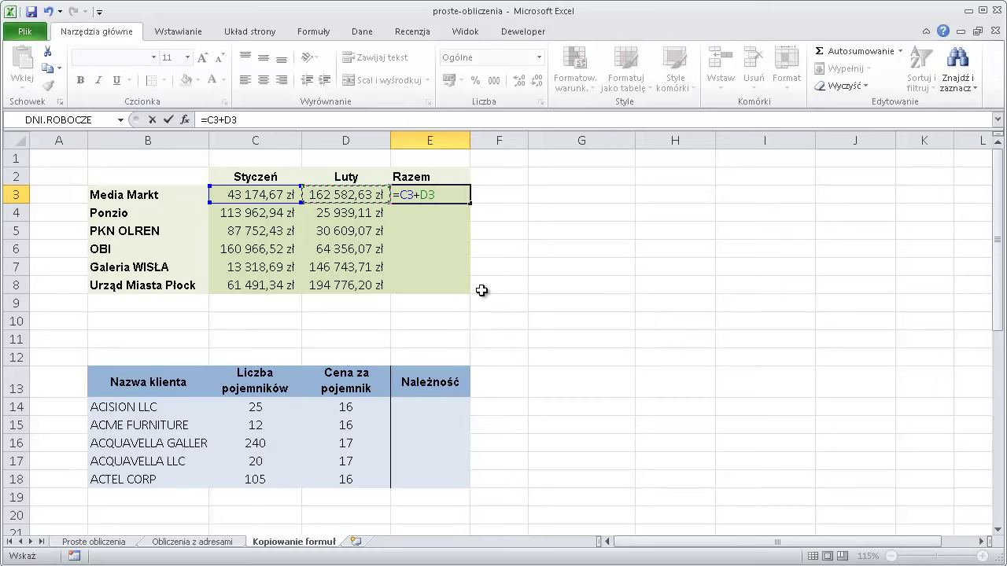
key("Return")
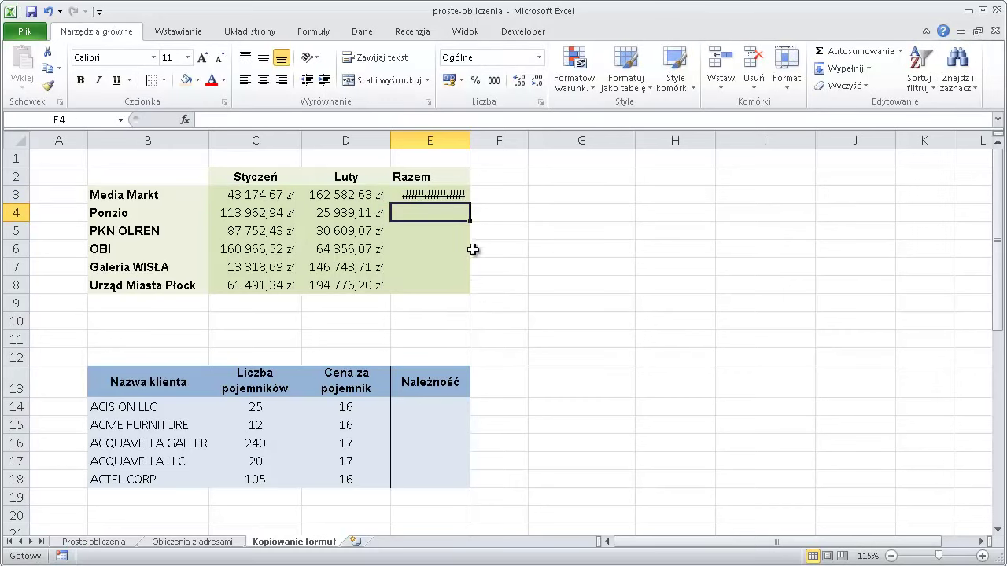
left_click_drag(469, 142, 486, 147)
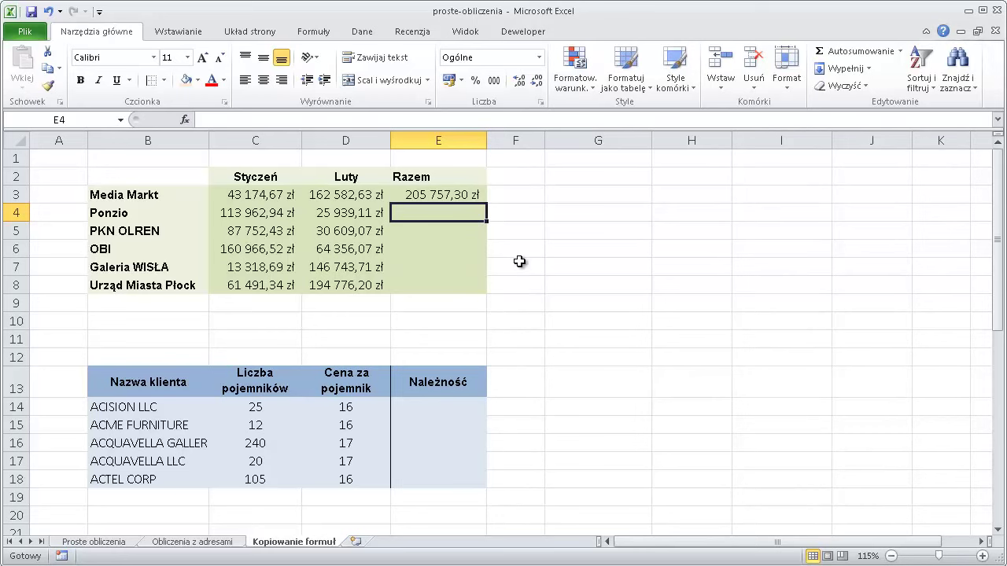
Step: Enter =C4+D4 in E4 to total Ponzio at 139 902,04 zł
type("=")
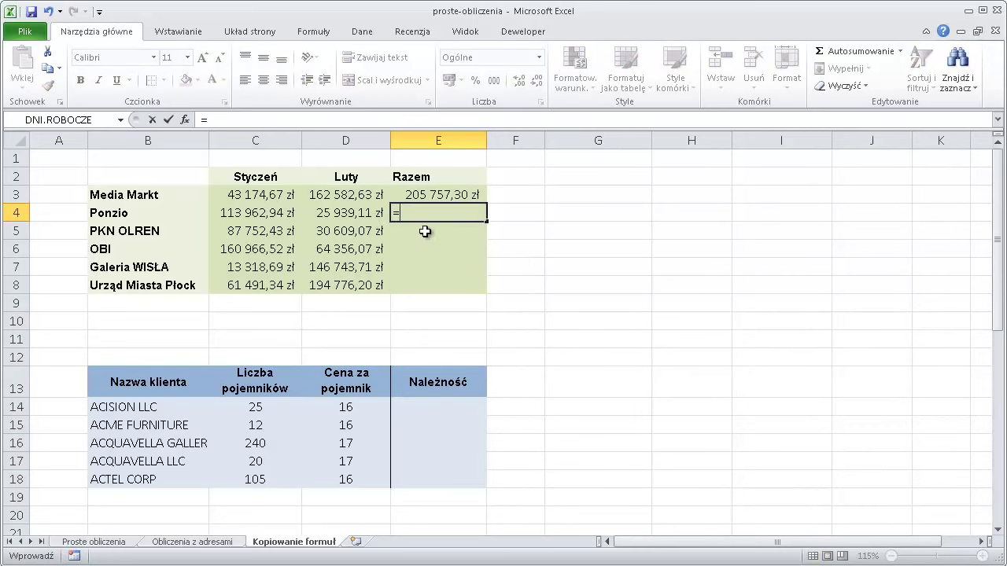
left_click(283, 212)
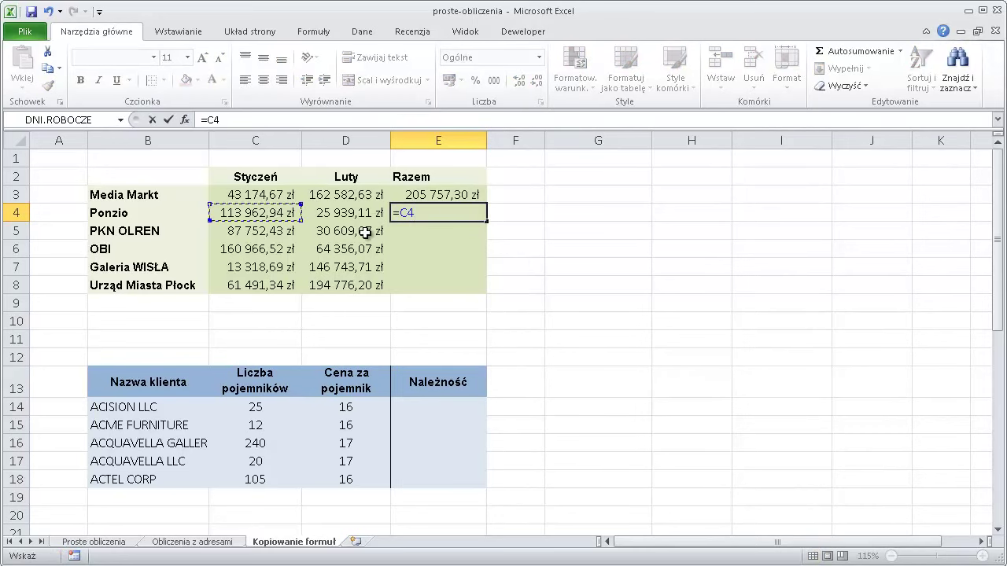
type("+")
left_click(355, 211)
key("Return")
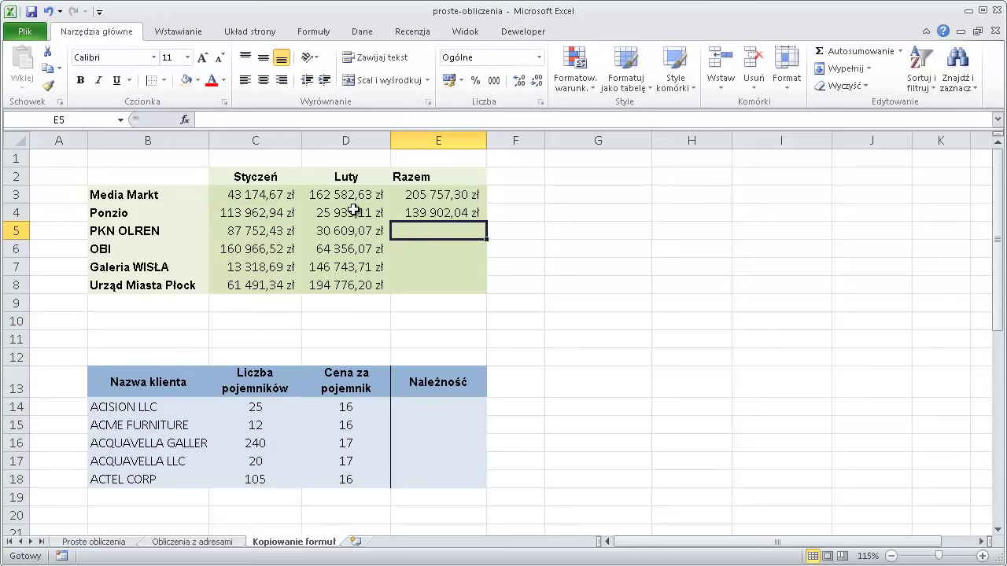
key("Up")
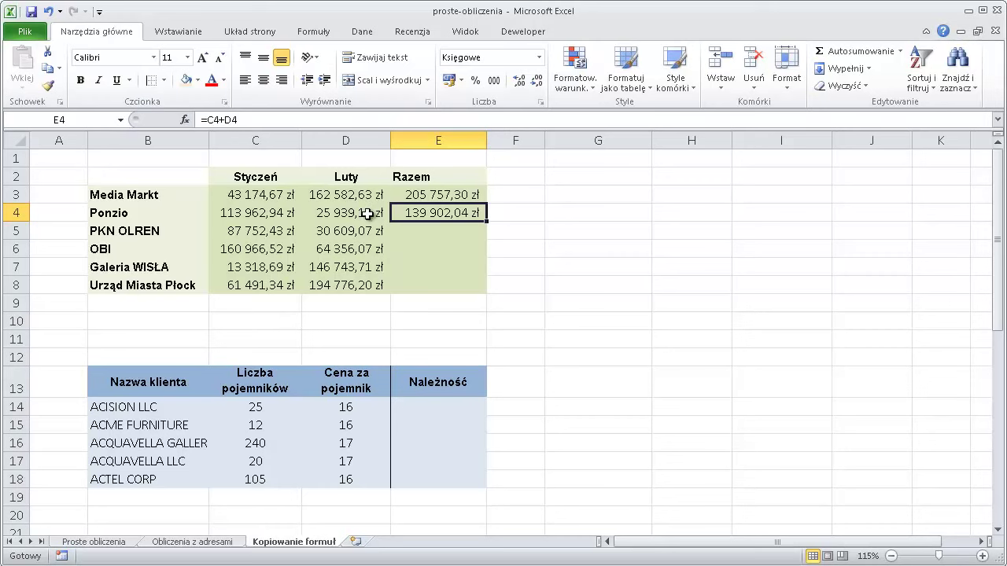
left_click(437, 230)
left_click(442, 215)
left_click(440, 245)
left_click(453, 214)
Step: Fill E4's formula down to E8 and check the adjusted formulas in E5–E8
left_click_drag(487, 223, 487, 290)
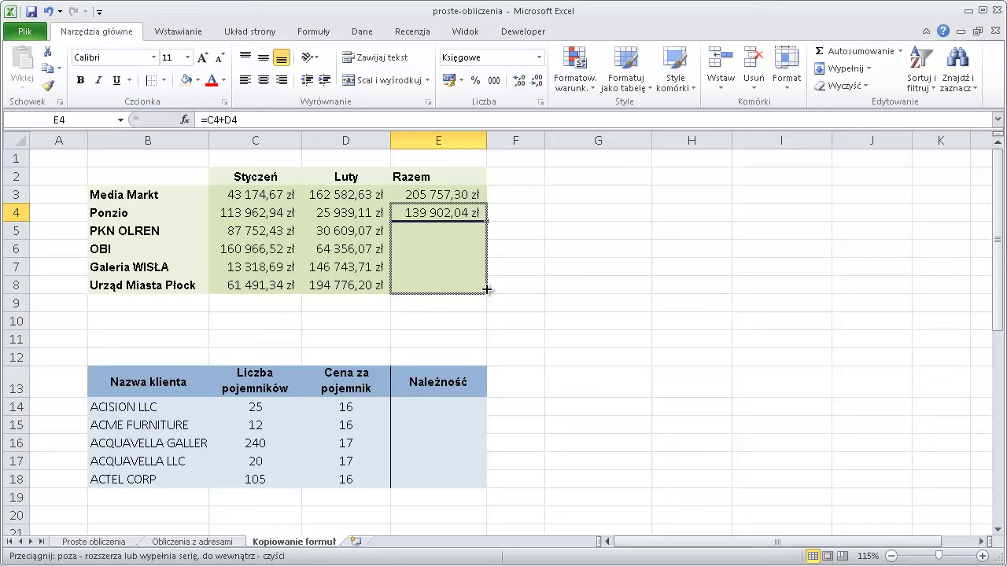
left_click_drag(487, 290, 487, 291)
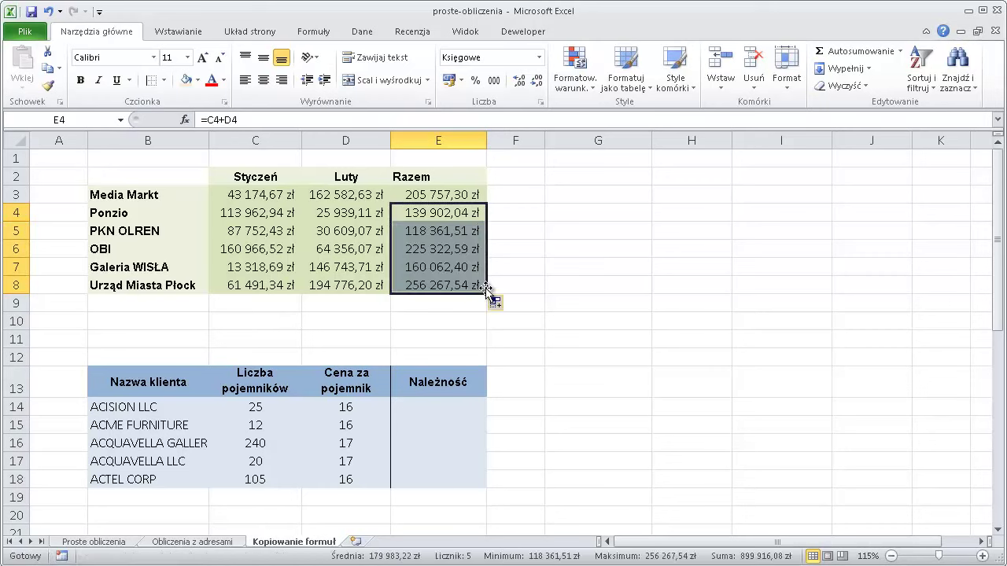
left_click(452, 235)
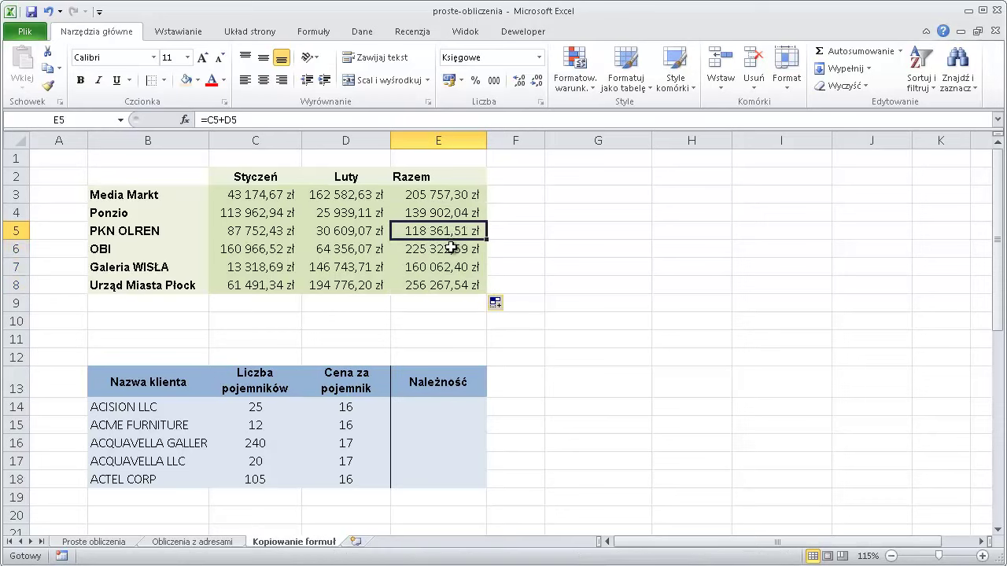
left_click(449, 254)
left_click(448, 269)
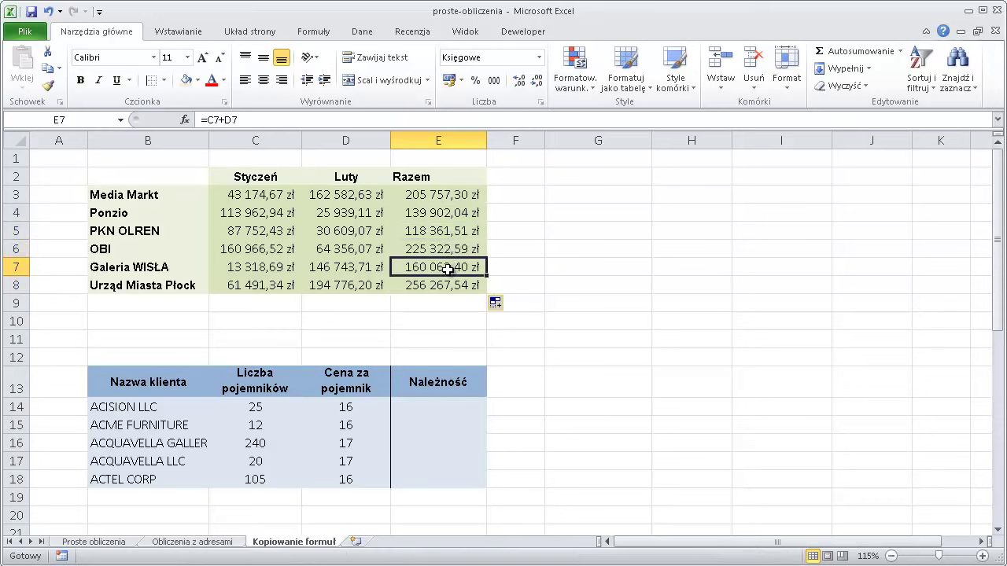
left_click(449, 287)
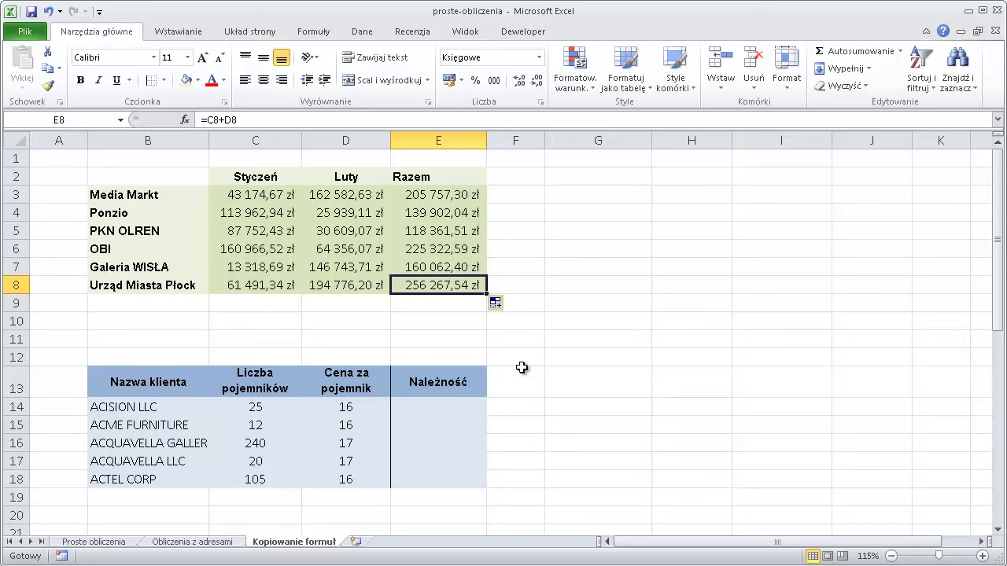
Step: Enter =C14*D14 in E14 to multiply container count by price per container
scroll(522, 366, "down", 1)
scroll(522, 367, "down", 1)
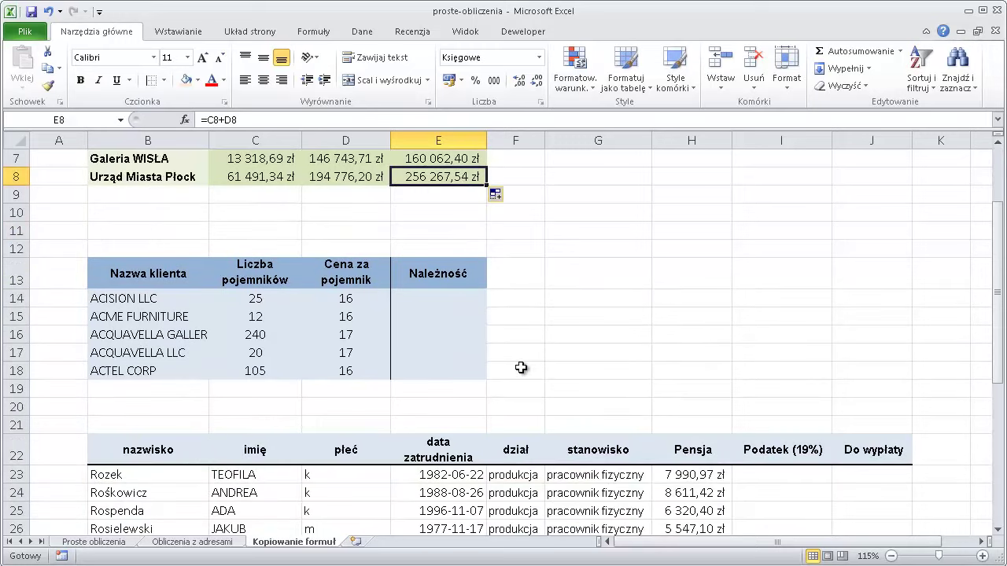
left_click(446, 299)
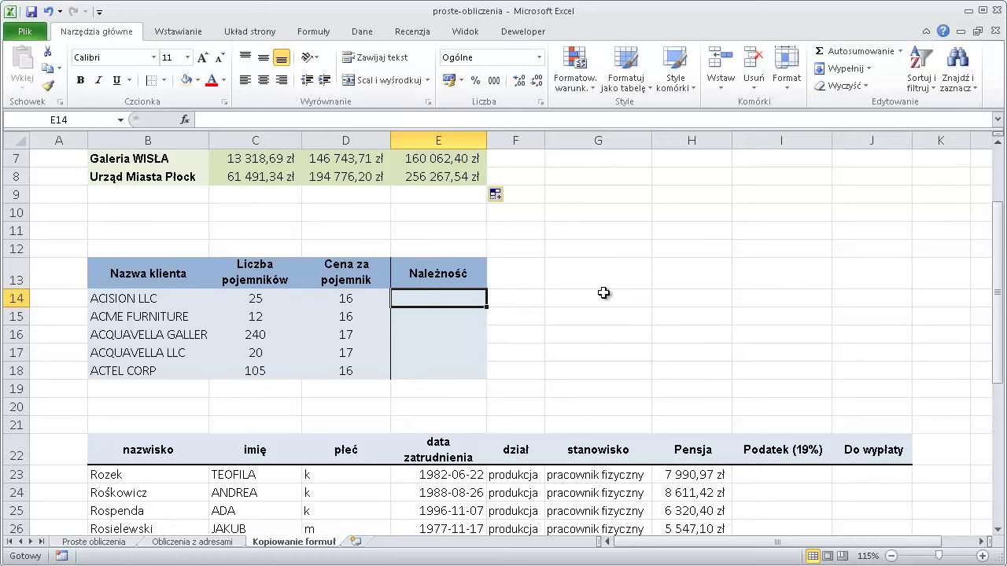
type("=")
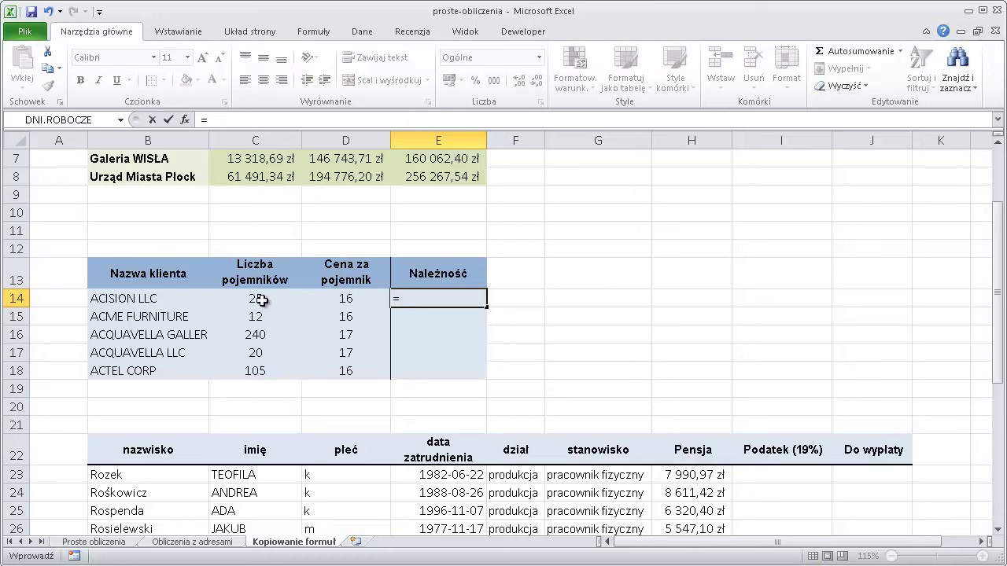
left_click(261, 300)
type("*")
left_click(370, 299)
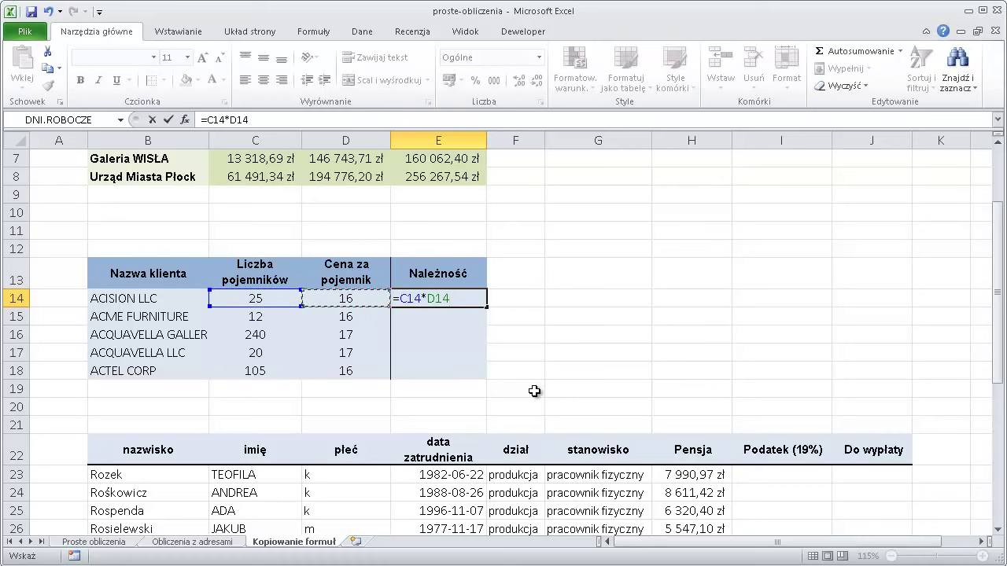
key("Return")
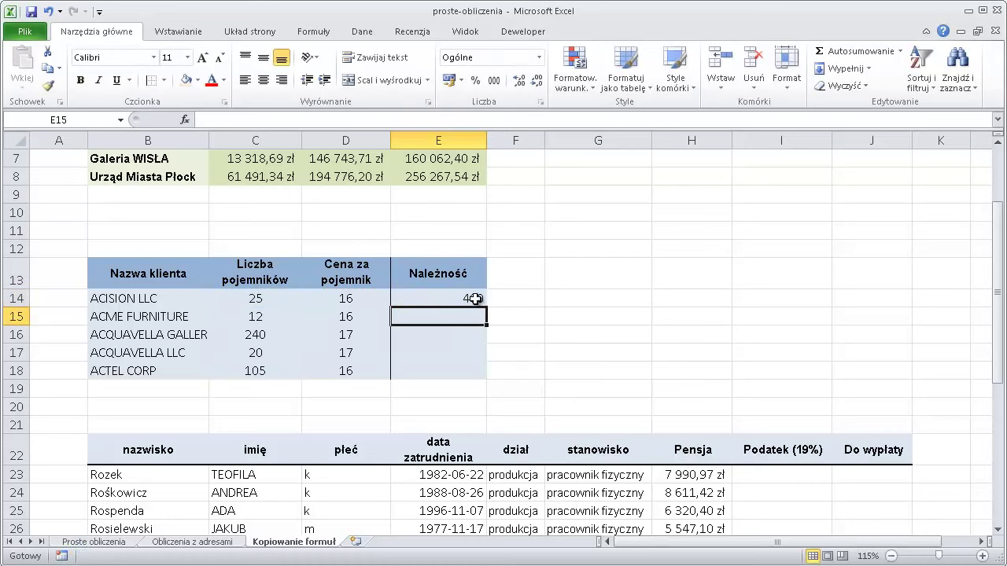
Step: Fill E14's formula down to E18, giving 400, 192, 4080, 340 and 1680
left_click(471, 298)
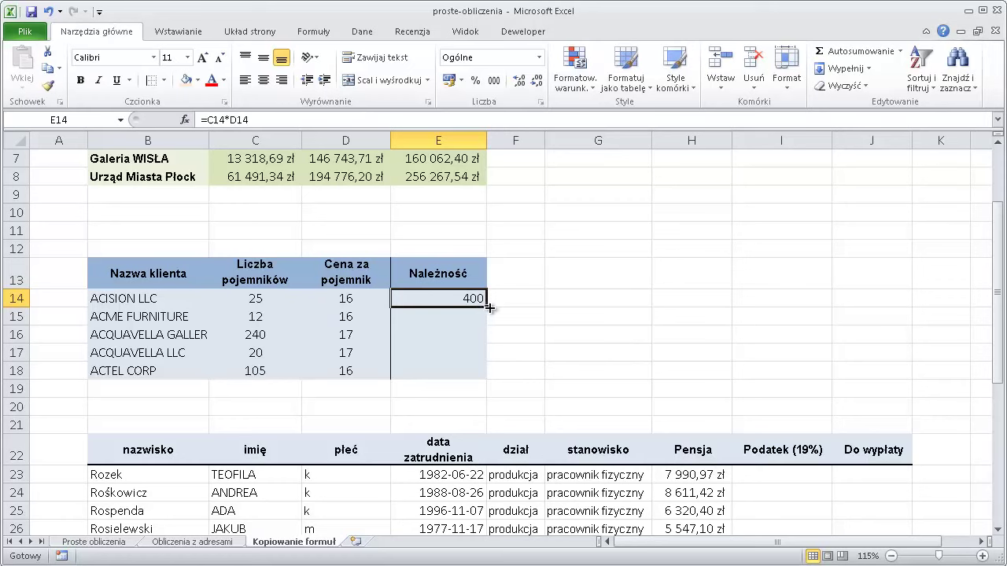
left_click_drag(488, 308, 486, 378)
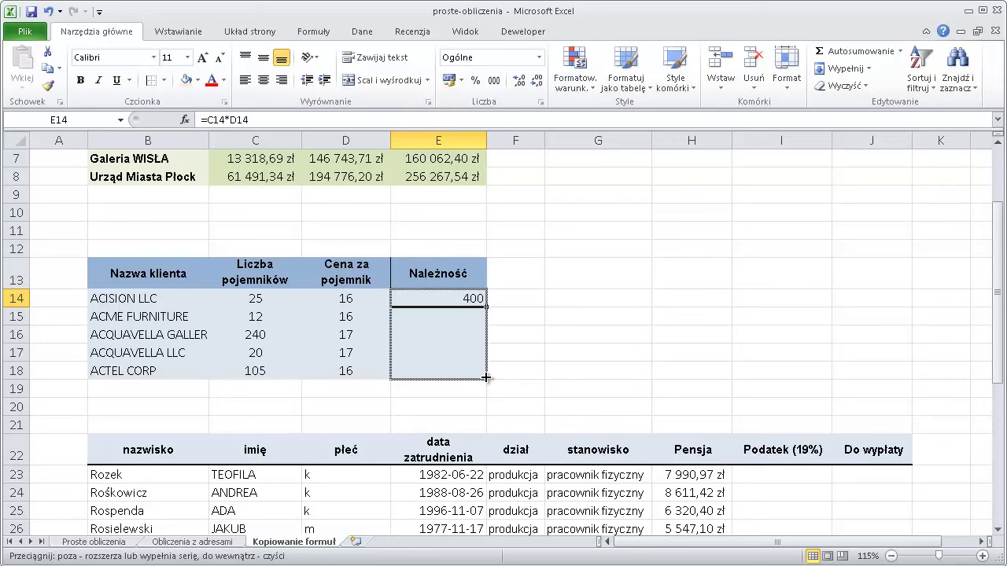
left_click_drag(486, 379, 486, 378)
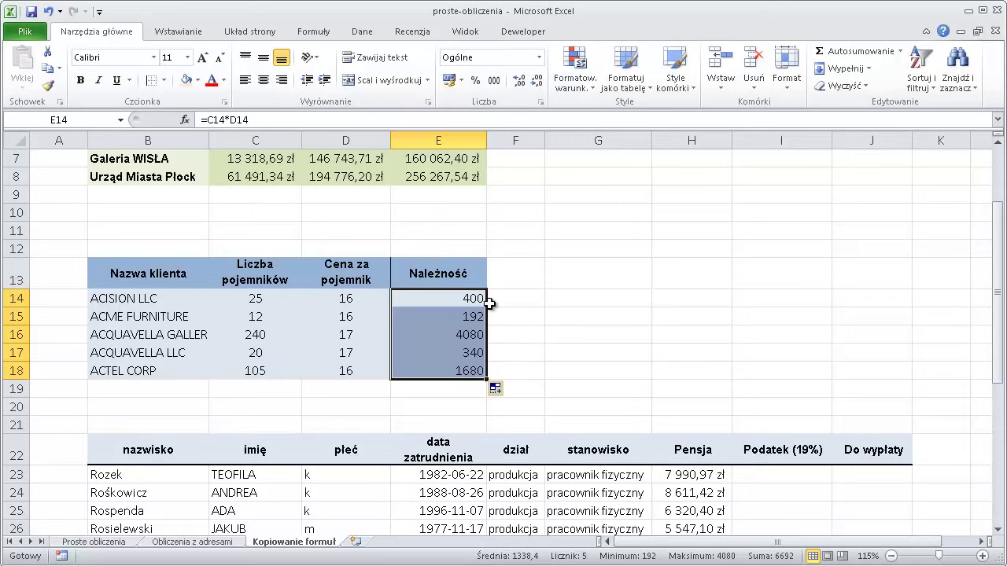
Step: Enter =H23*19% in I23 for the first employee's tax
scroll(513, 319, "down", 2)
scroll(495, 305, "down", 1)
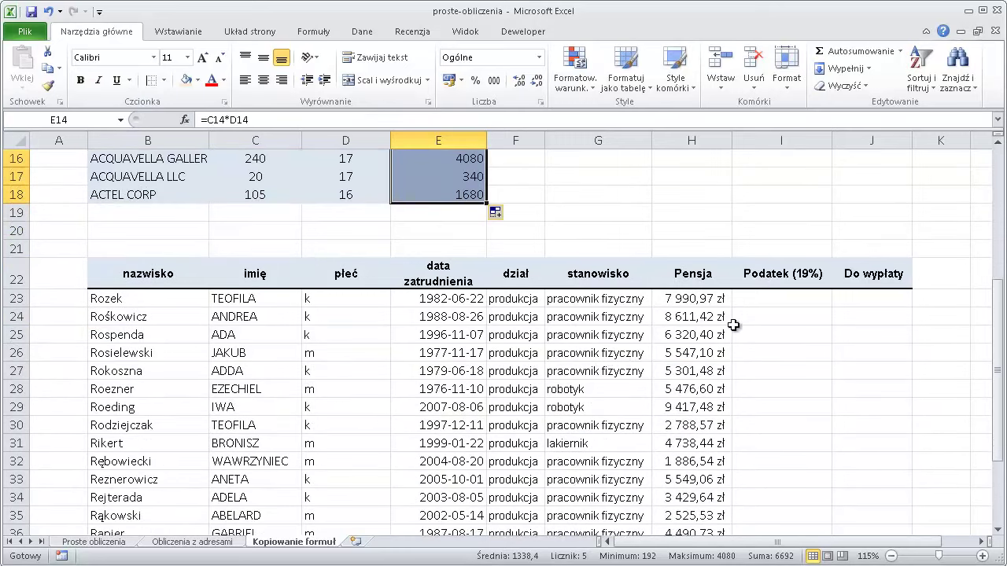
scroll(769, 300, "down", 1)
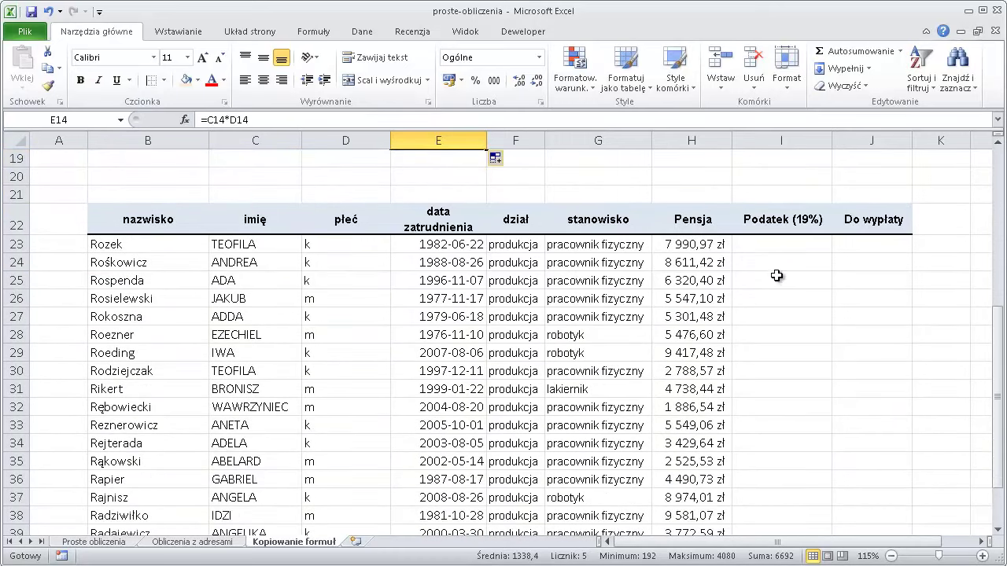
left_click(791, 244)
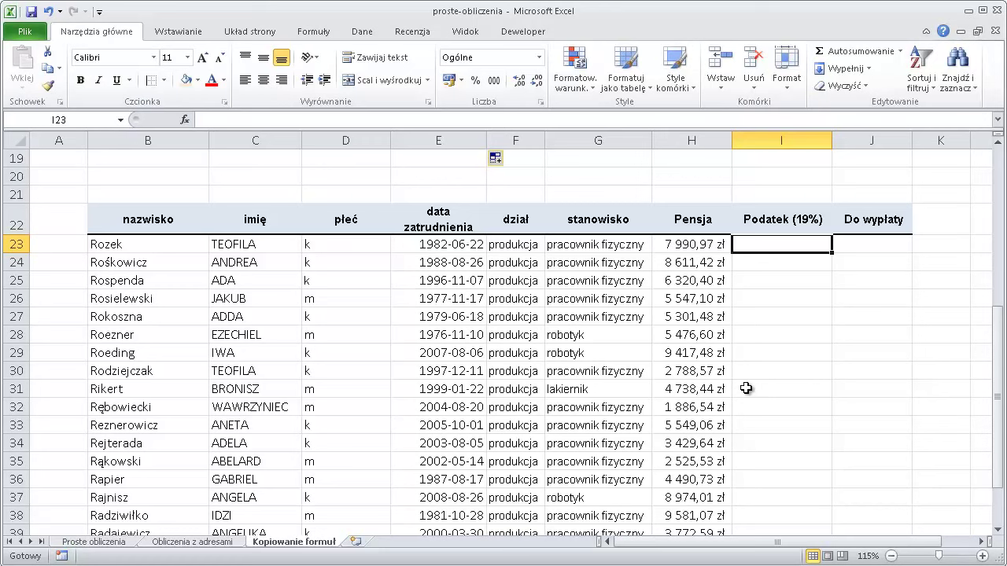
type("=")
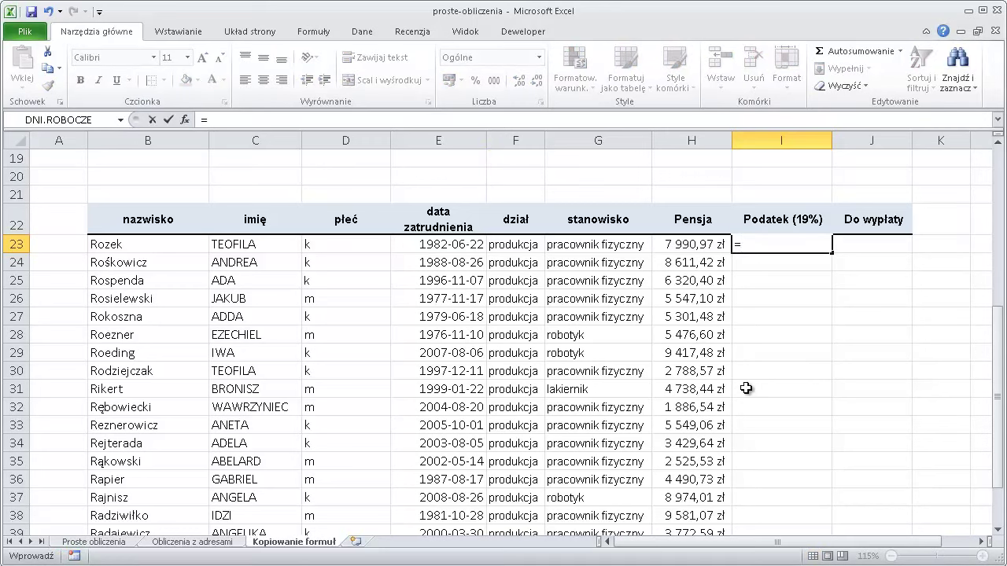
left_click(701, 246)
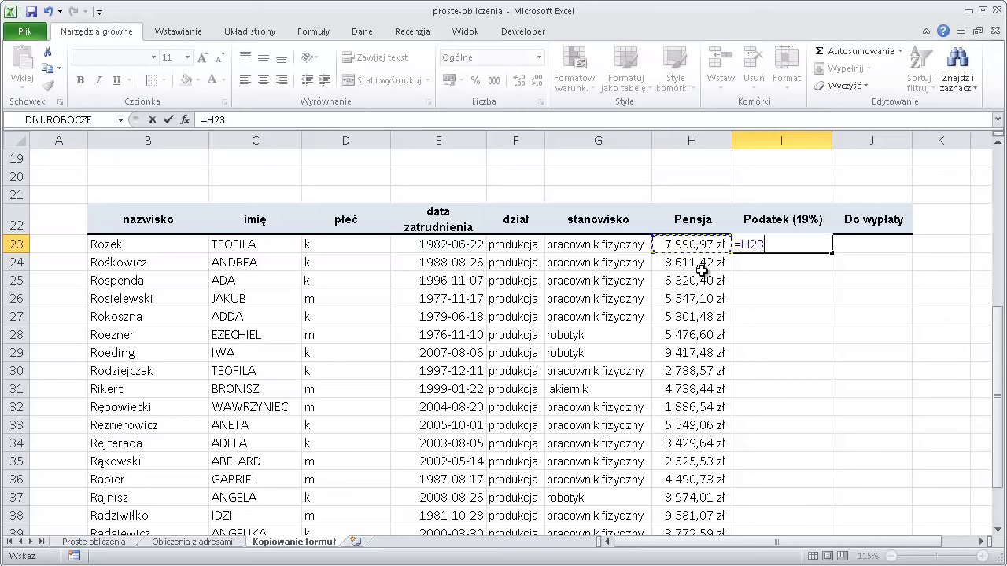
type("*19")
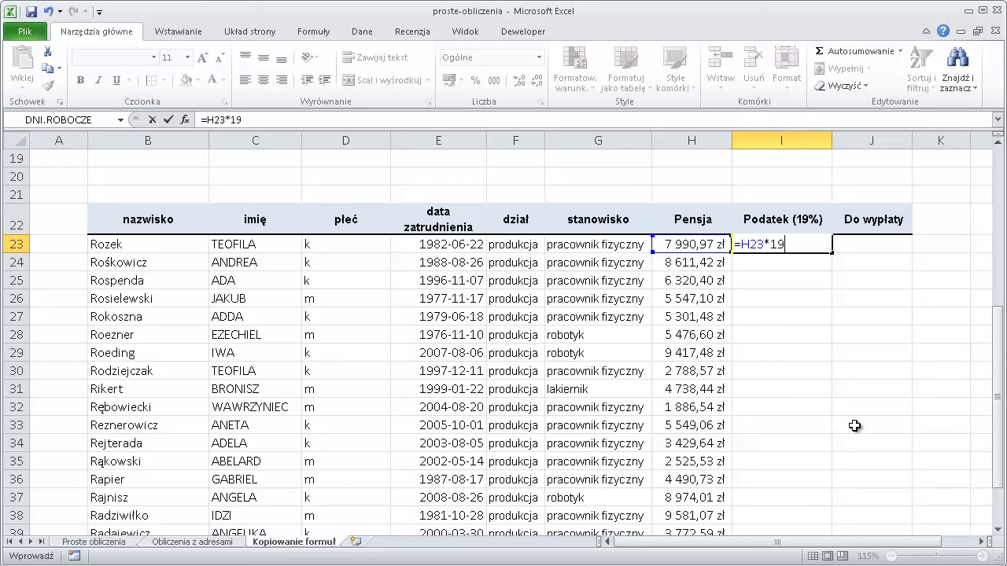
type("%")
key("Return")
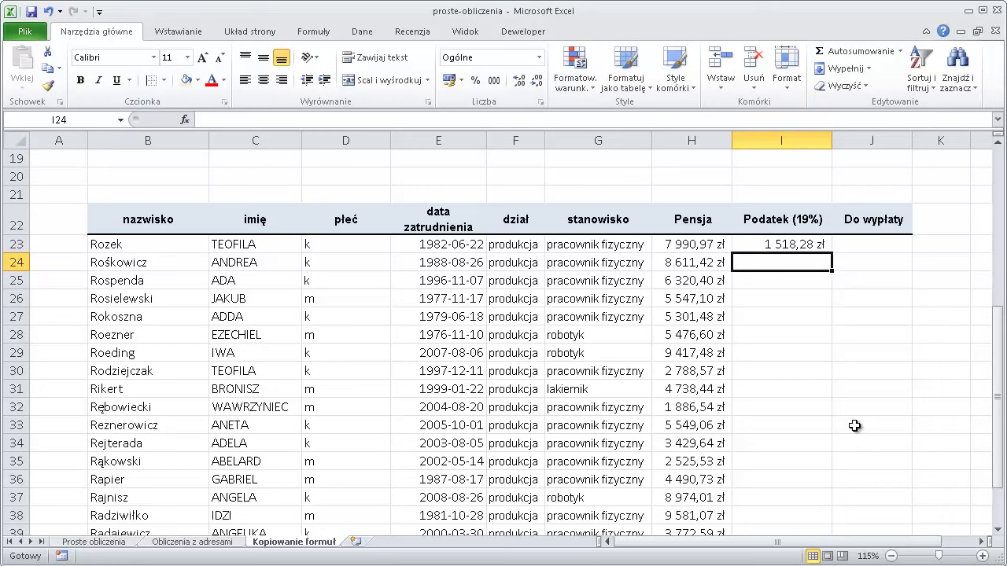
Step: Copy the 19% tax formula down the whole employee list with the fill handle
left_click(804, 245)
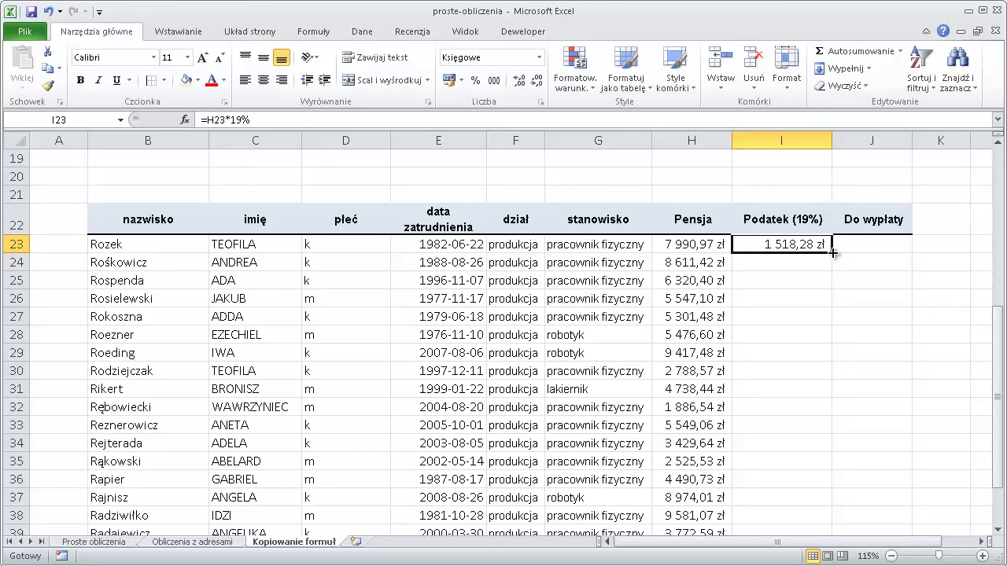
double_click(832, 253)
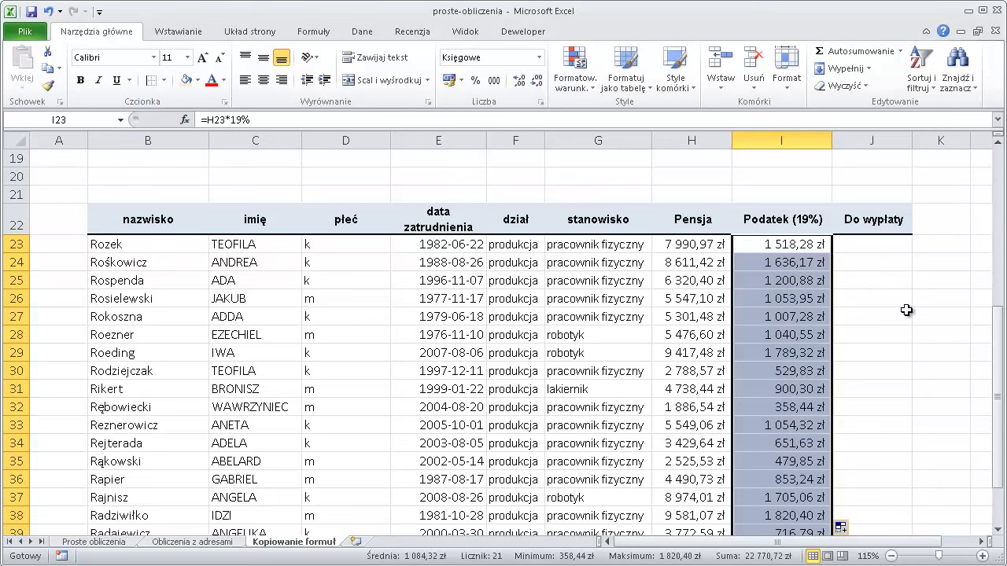
scroll(906, 310, "down", 1)
scroll(907, 310, "down", 1)
scroll(907, 310, "up", 3)
scroll(901, 330, "up", 1)
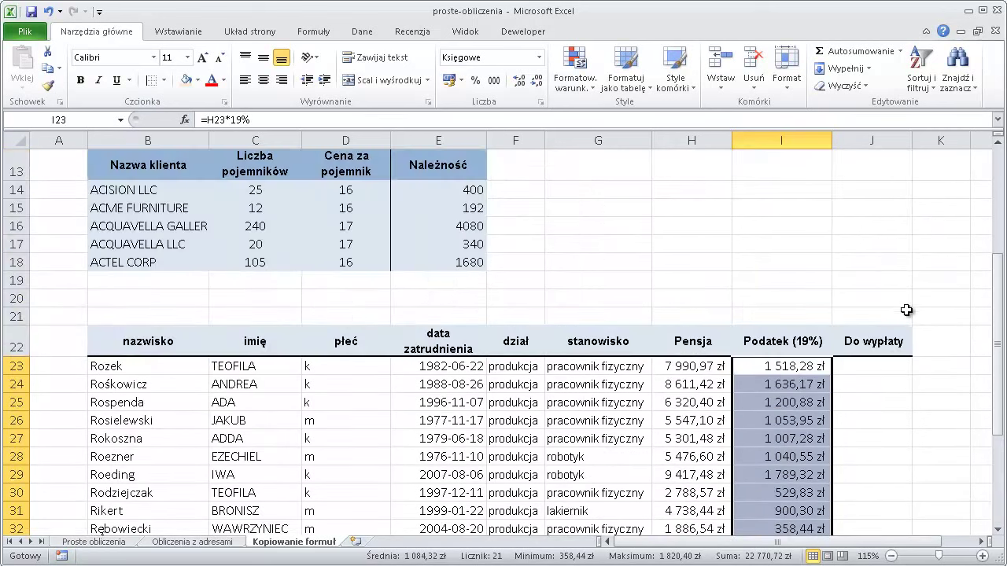
left_click(879, 368)
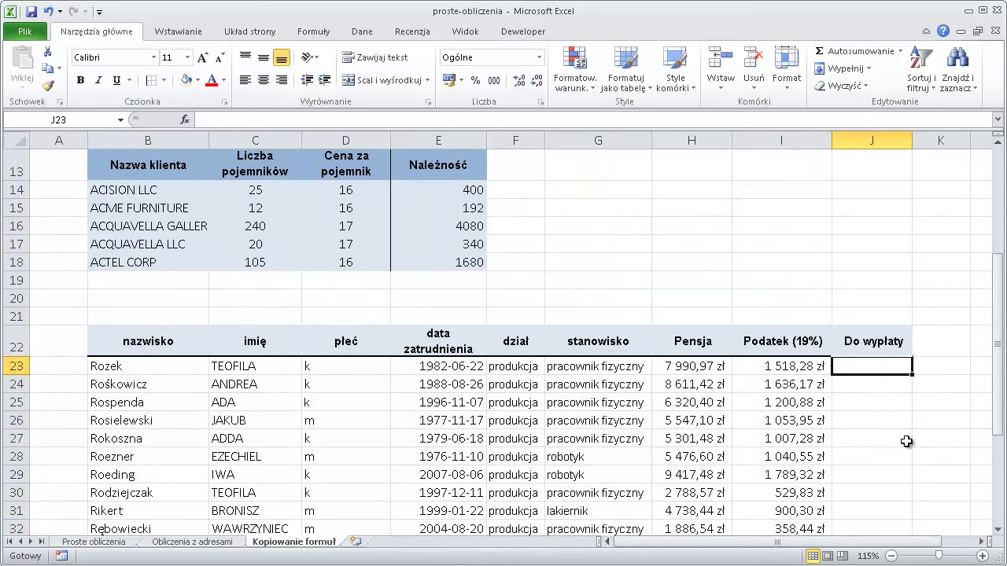
Step: Enter =H23-I23 in J23 for the first employee's net pay
type("=")
left_click(713, 368)
type("-")
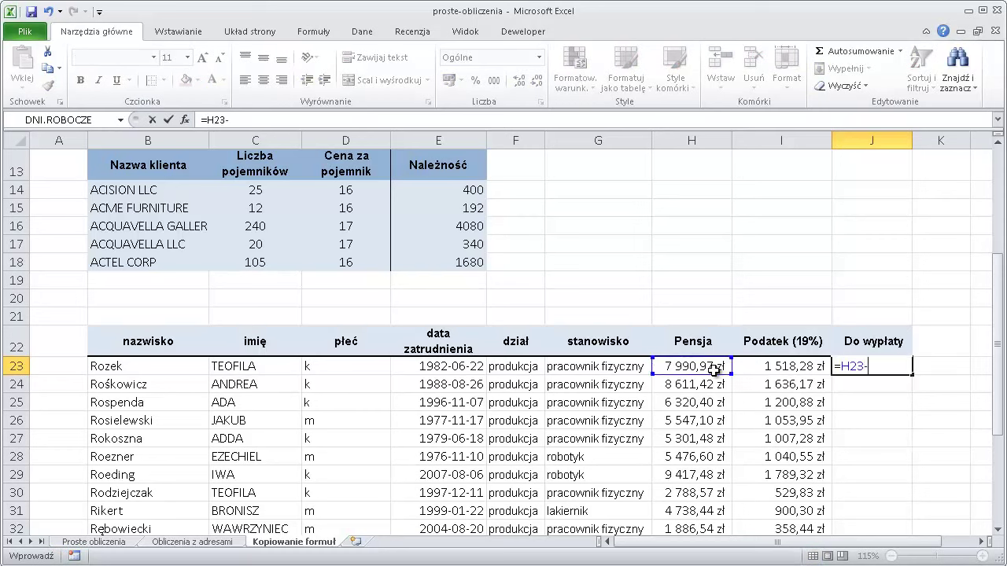
left_click(788, 367)
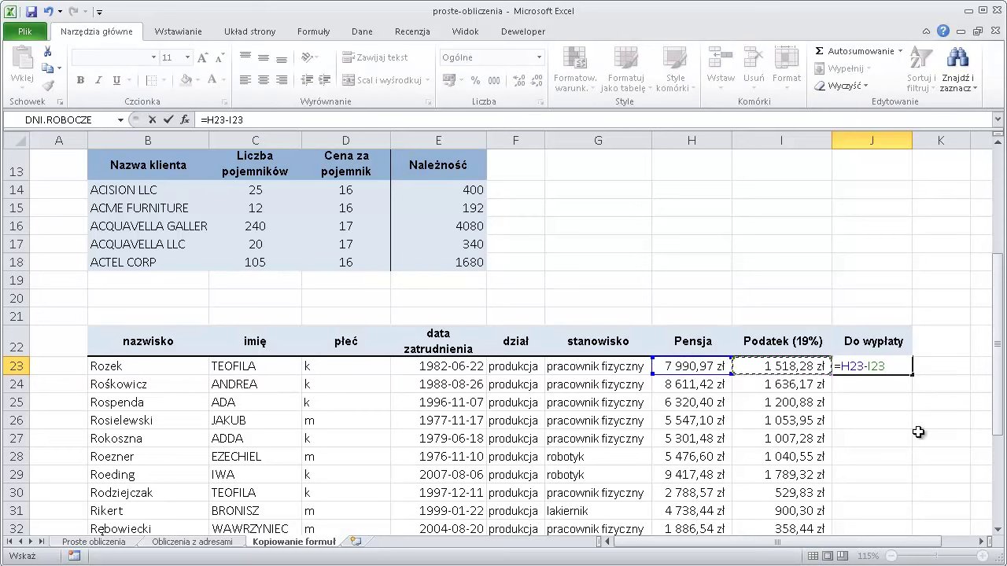
key("Return")
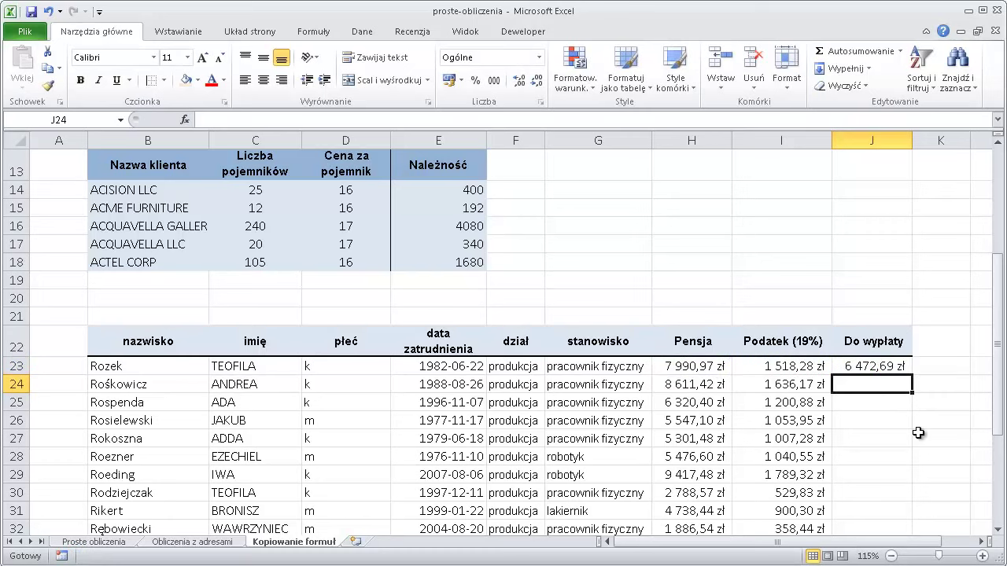
Step: Copy the net pay formula down all employees and check J26, J27 and J29
left_click(875, 369)
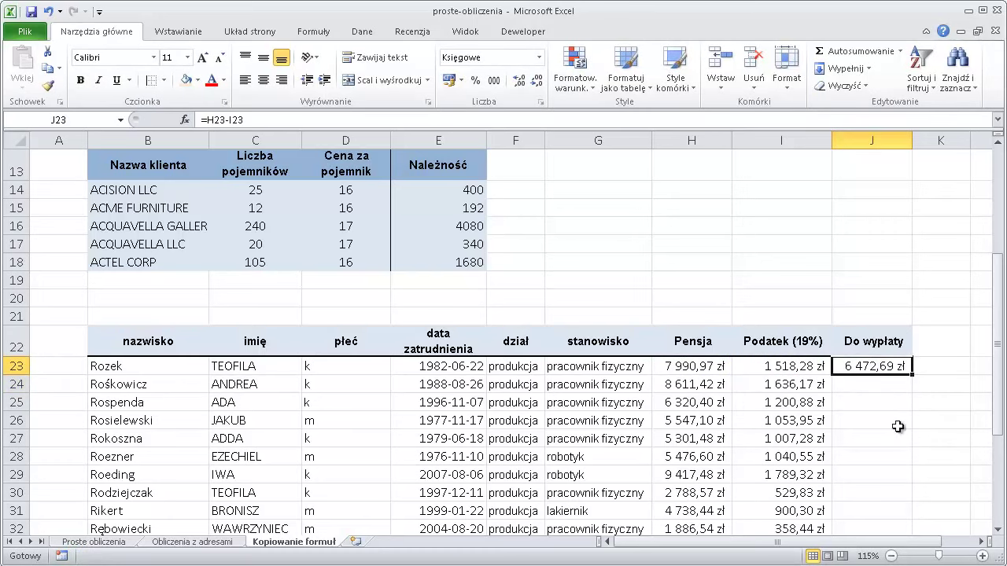
scroll(902, 422, "down", 1)
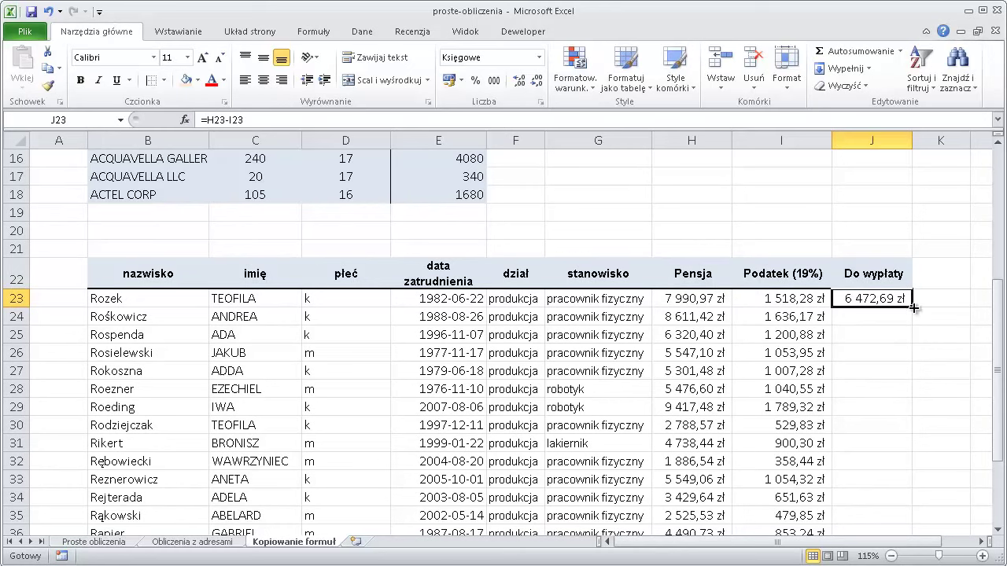
double_click(913, 309)
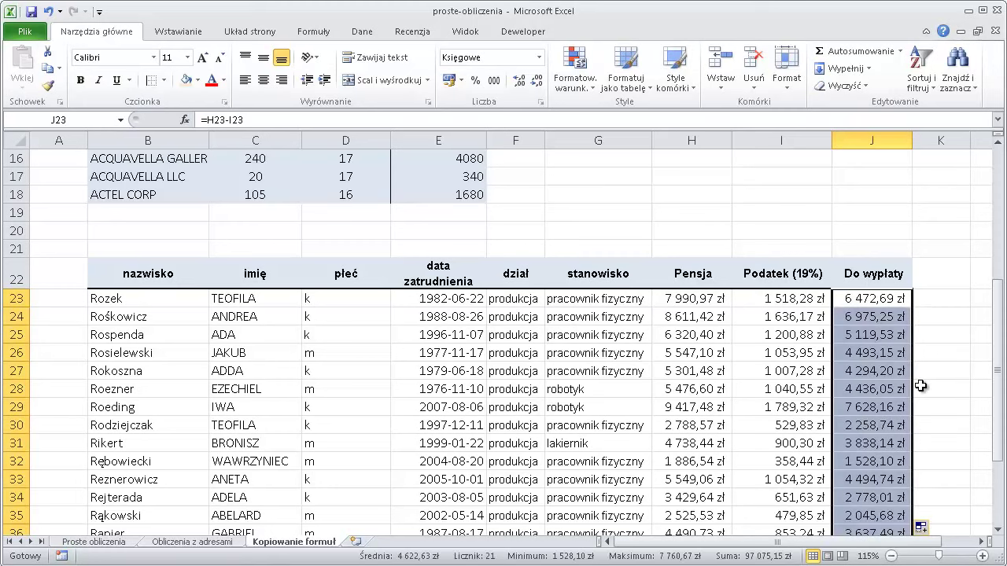
left_click(889, 356)
left_click(886, 372)
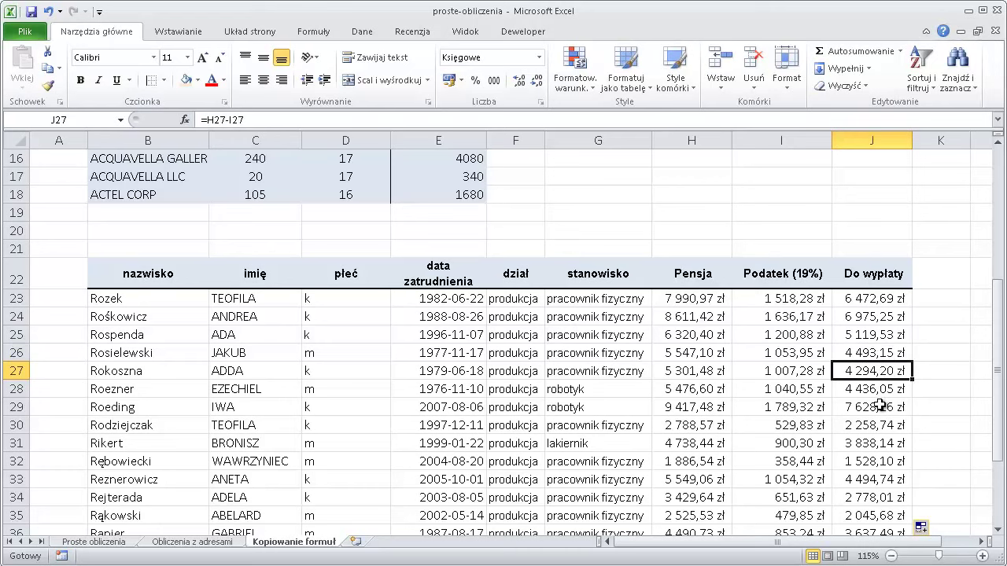
left_click(879, 405)
scroll(880, 406, "down", 2)
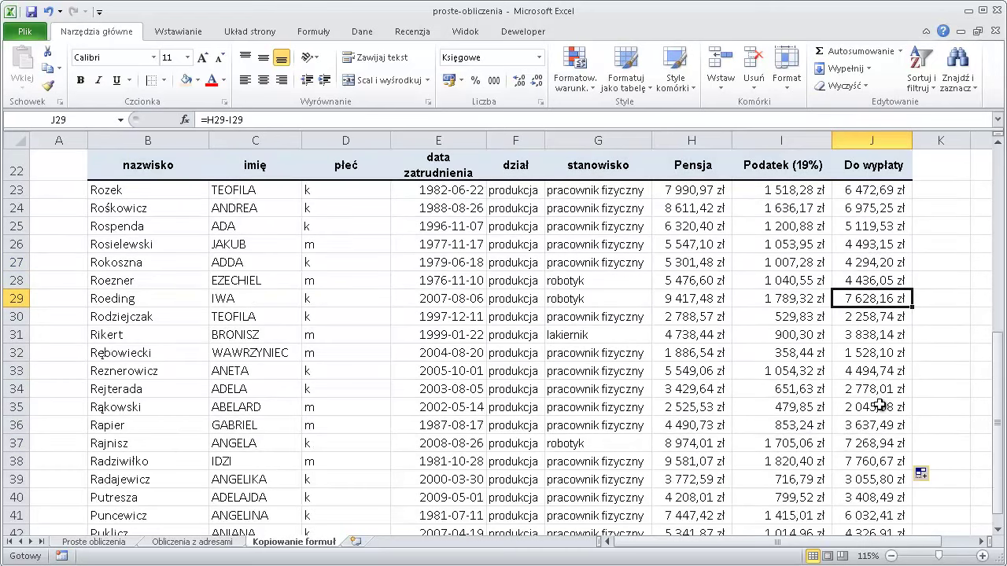